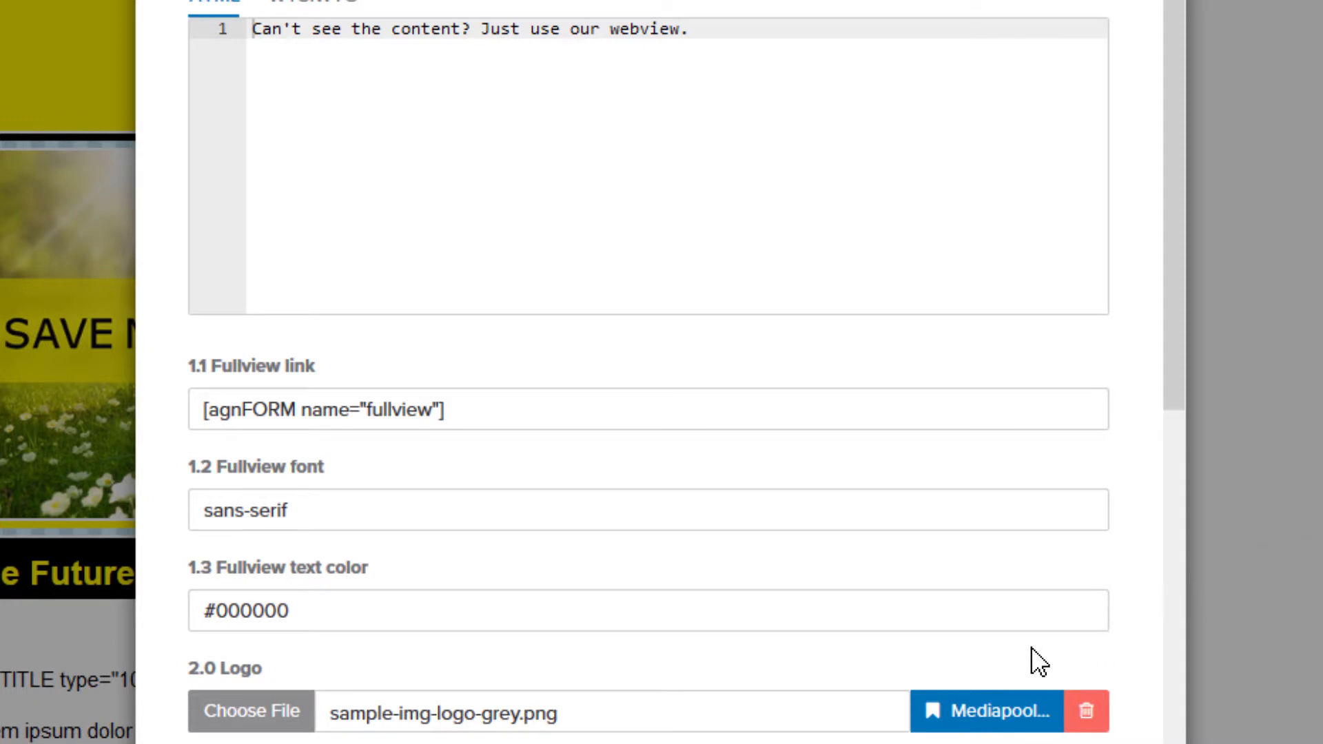
Step: Replace the header logo with Logo-Tutorial.png chosen from the media pool
left_click(1026, 714)
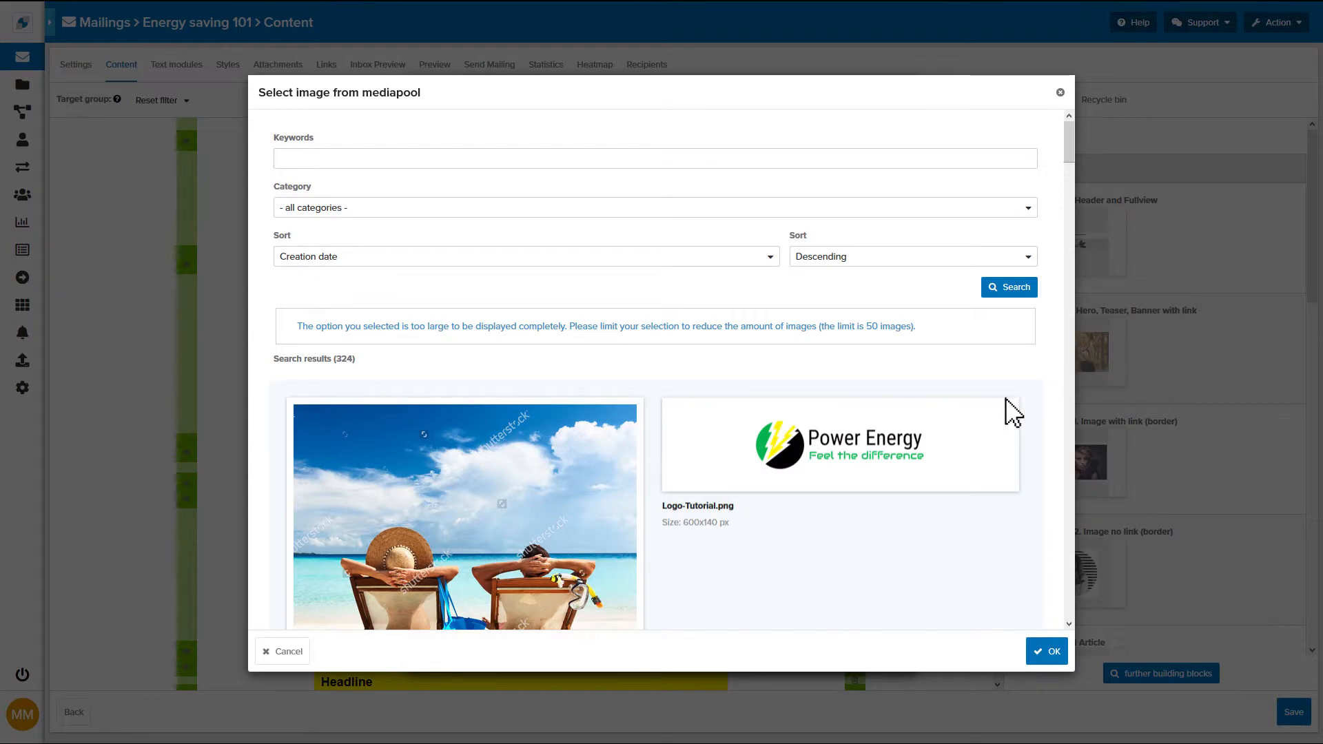
left_click(996, 438)
double_click(999, 430)
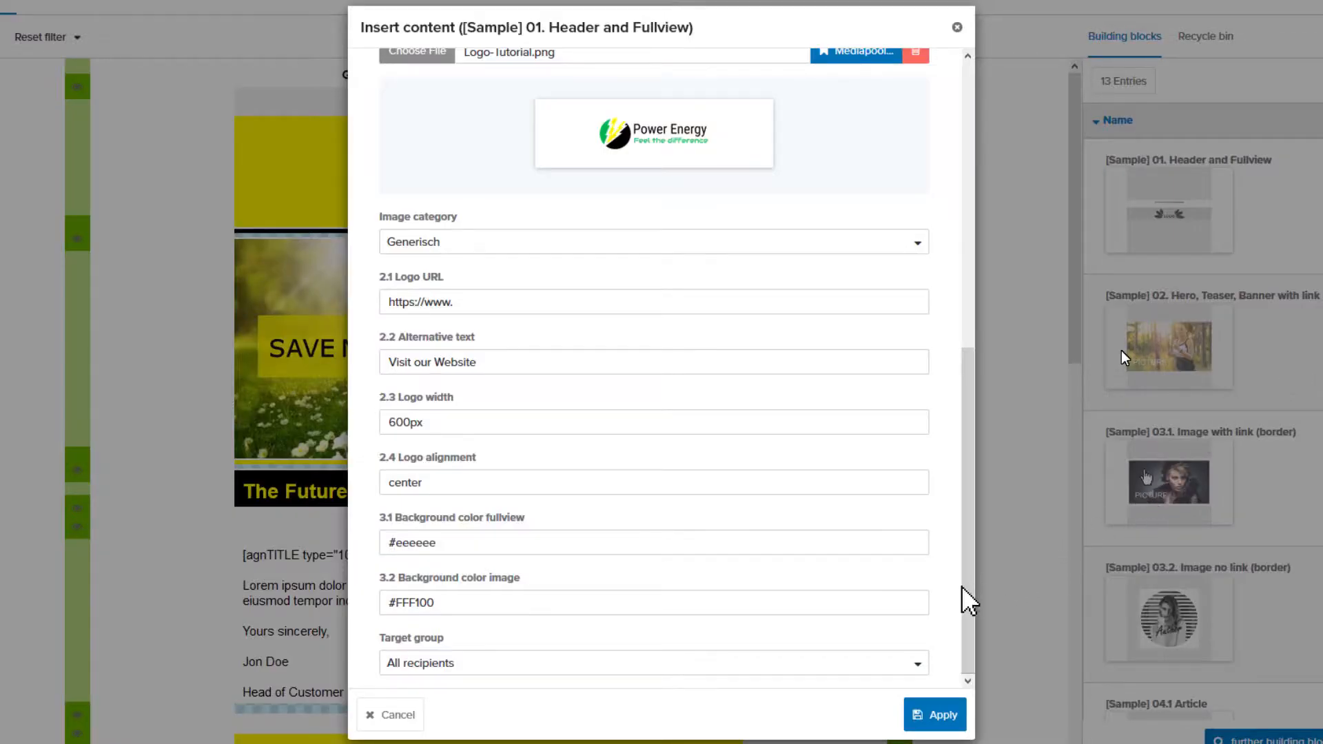
Step: Set the header's image background colour to #FFFFFF and apply the building block changes
left_click_drag(435, 603, 399, 602)
key("BackSpace")
key("BackSpace")
type("#FFFFFF")
left_click(938, 715)
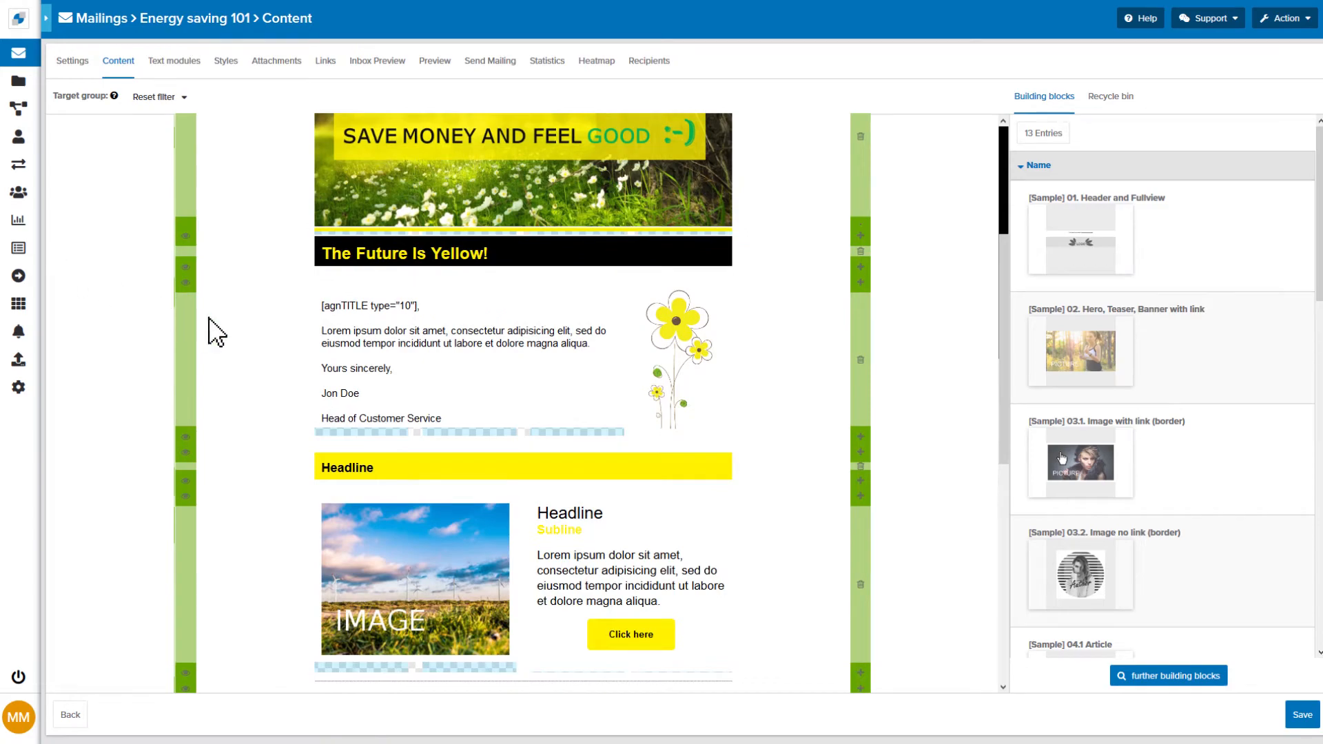
Step: Set the greeting text's agnTITLE salutation type to 10 and restrict the block's target group to all Men
mouse_move(450, 355)
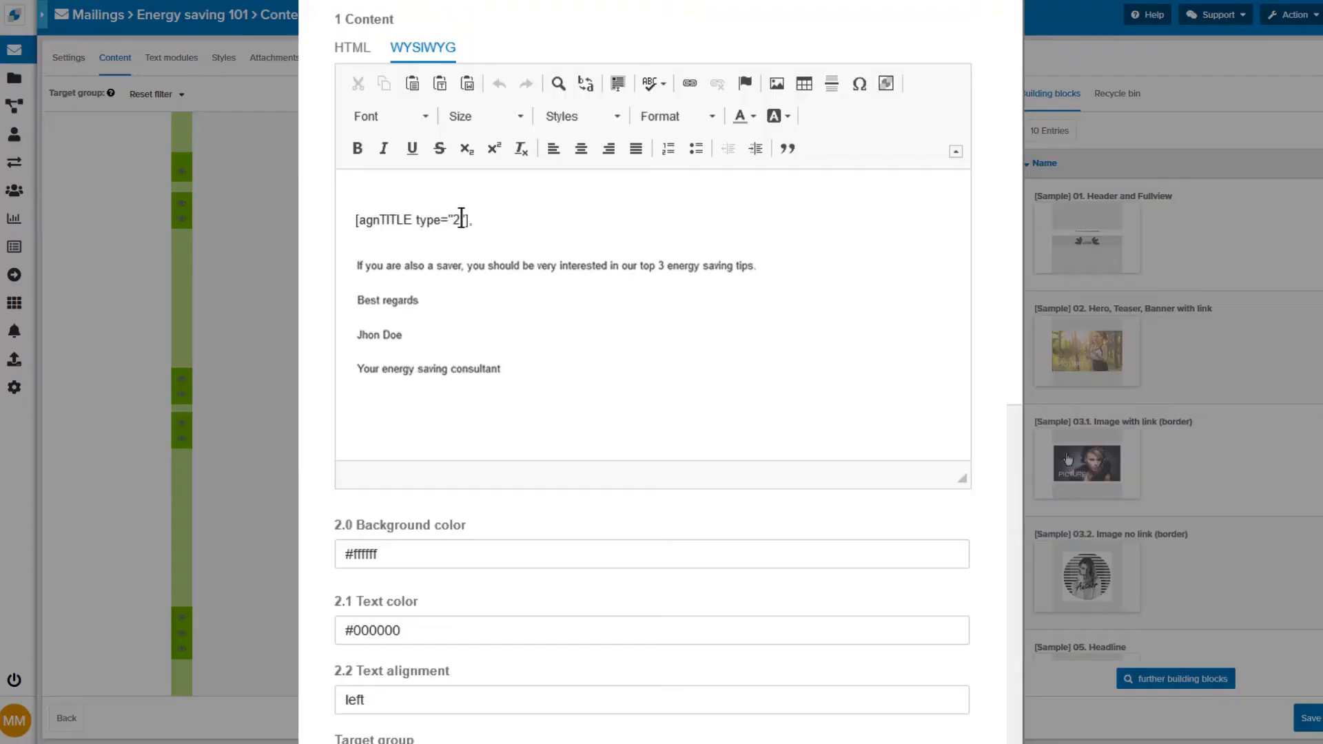
left_click_drag(459, 219, 450, 219)
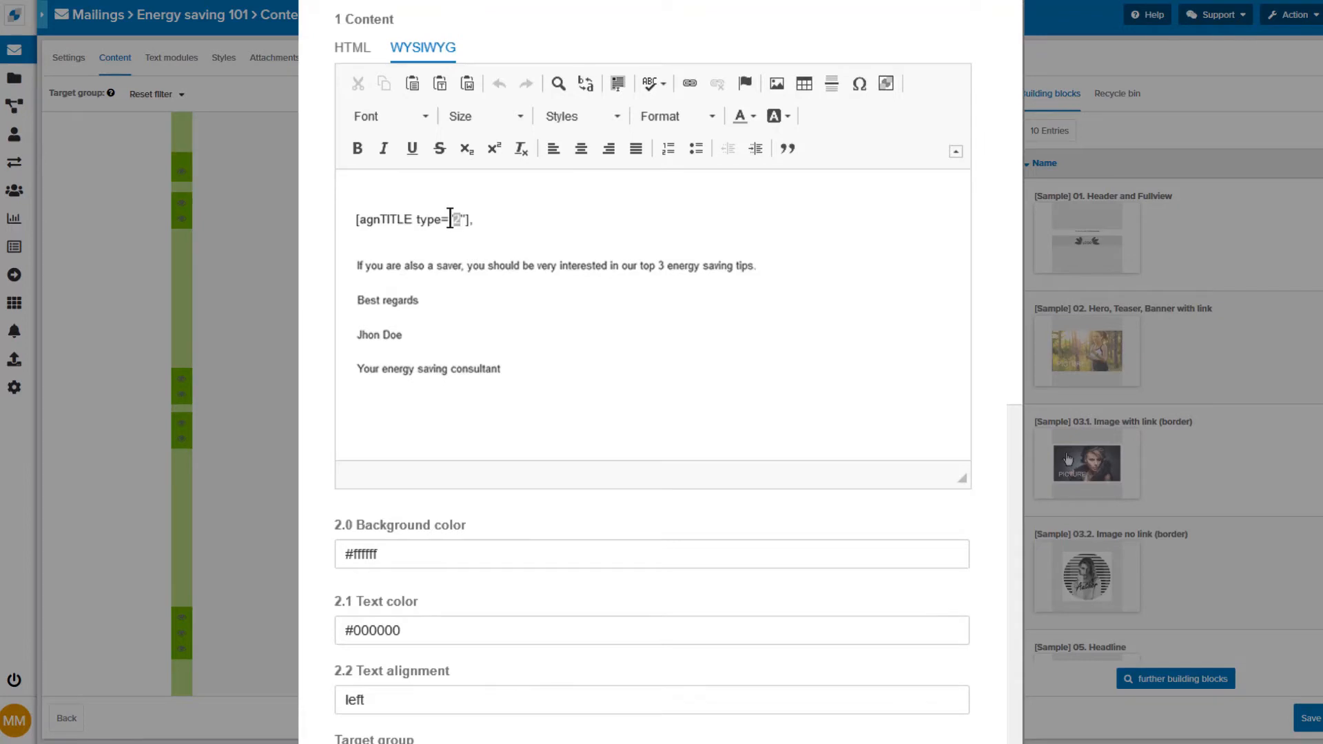
type("10")
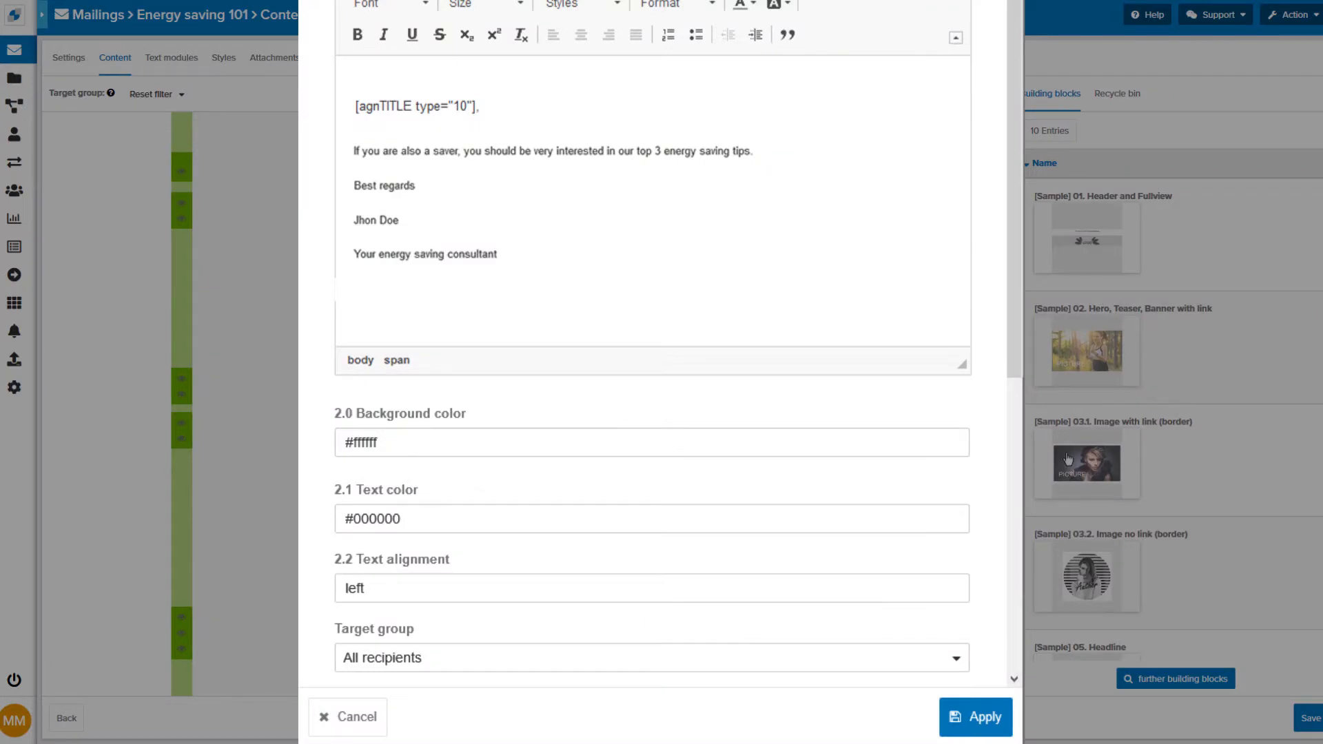
left_click(758, 662)
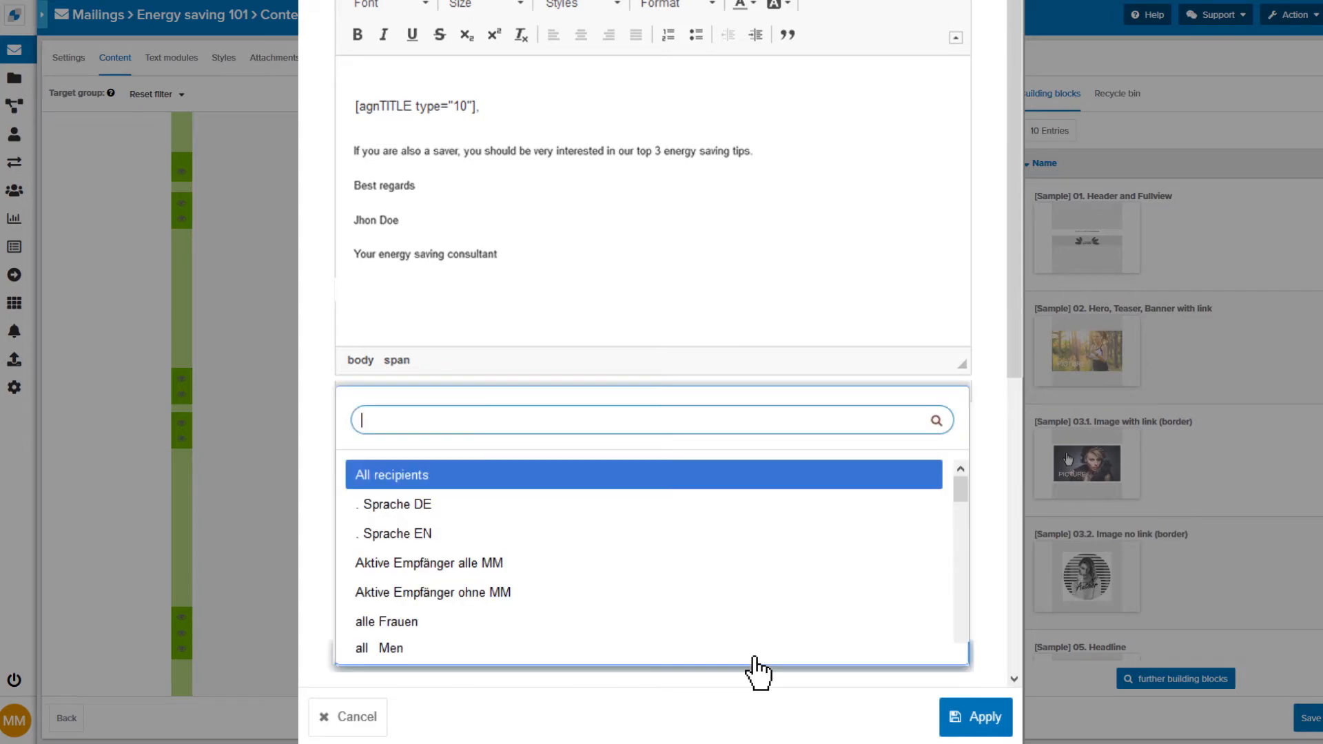
left_click(693, 650)
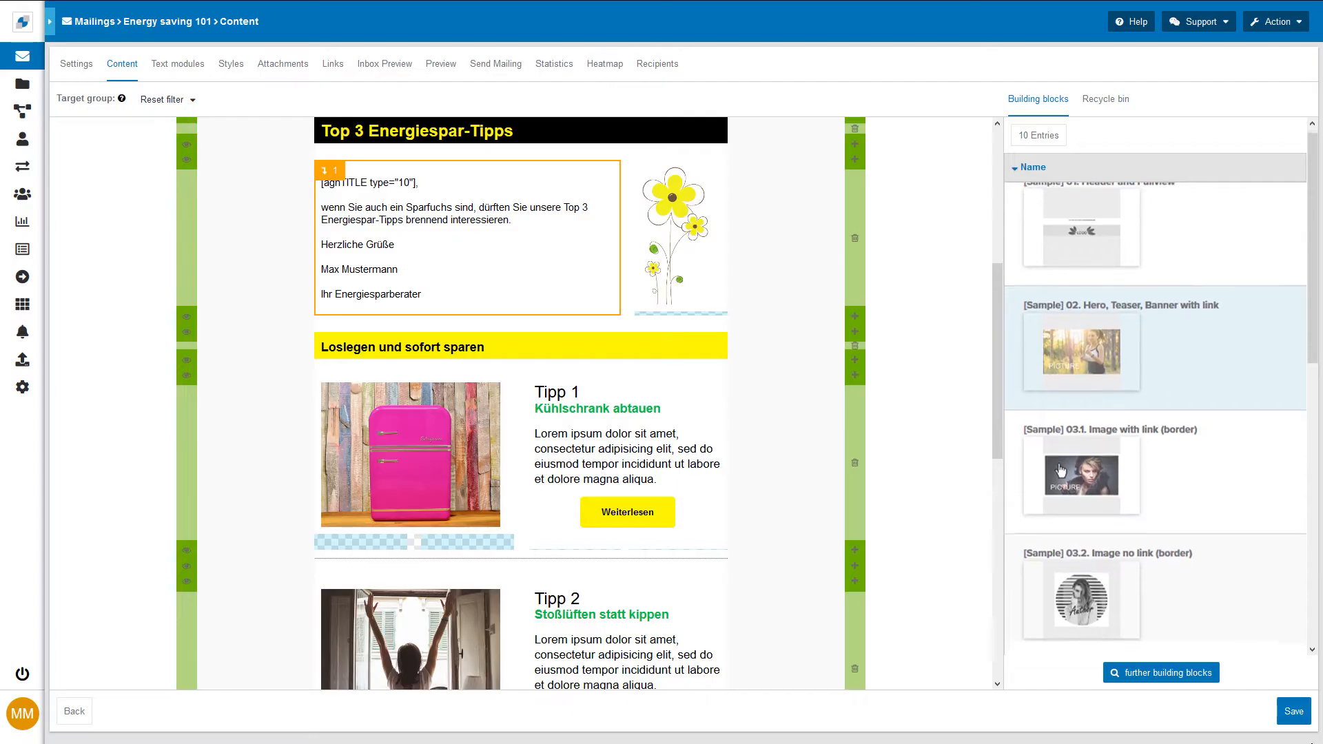
Step: Add a Text only building block to the mailing content below the greeting text
scroll(1155, 393, "down", 4)
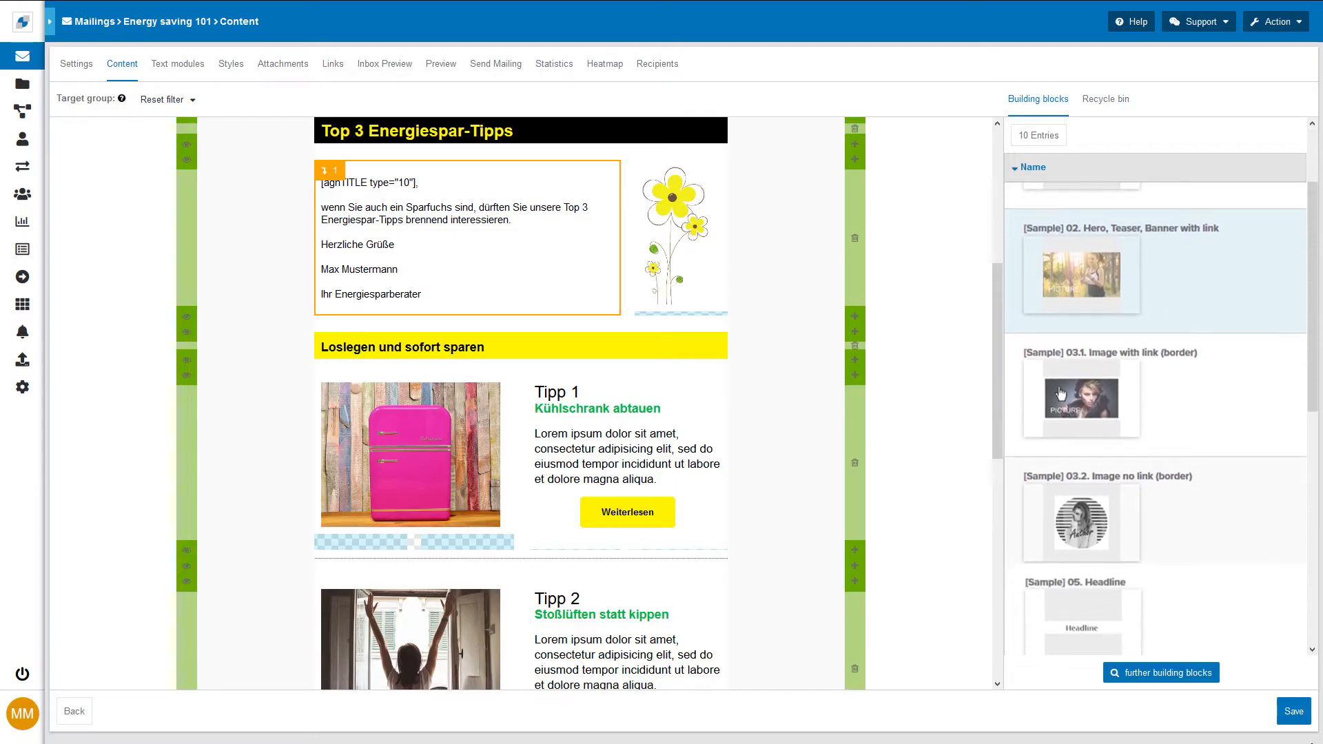
scroll(1060, 355, "down", 4)
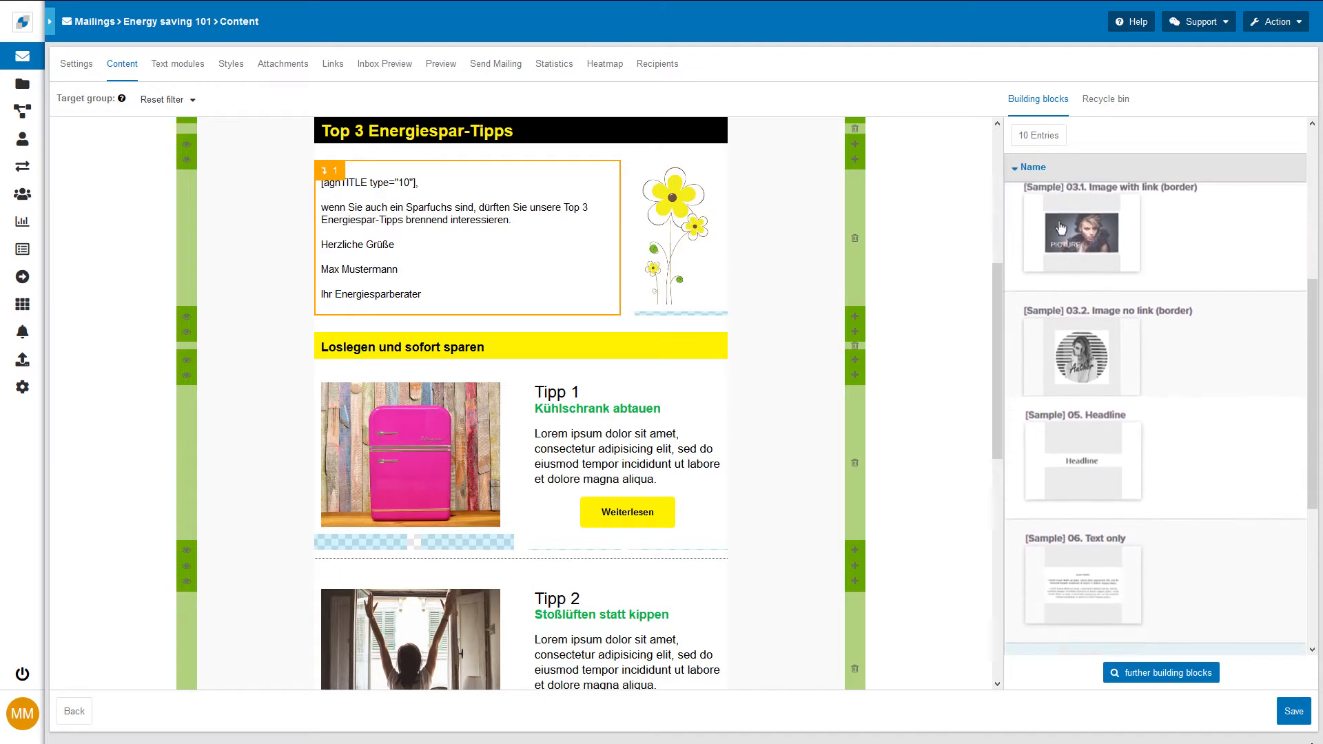
scroll(1155, 420, "down", 4)
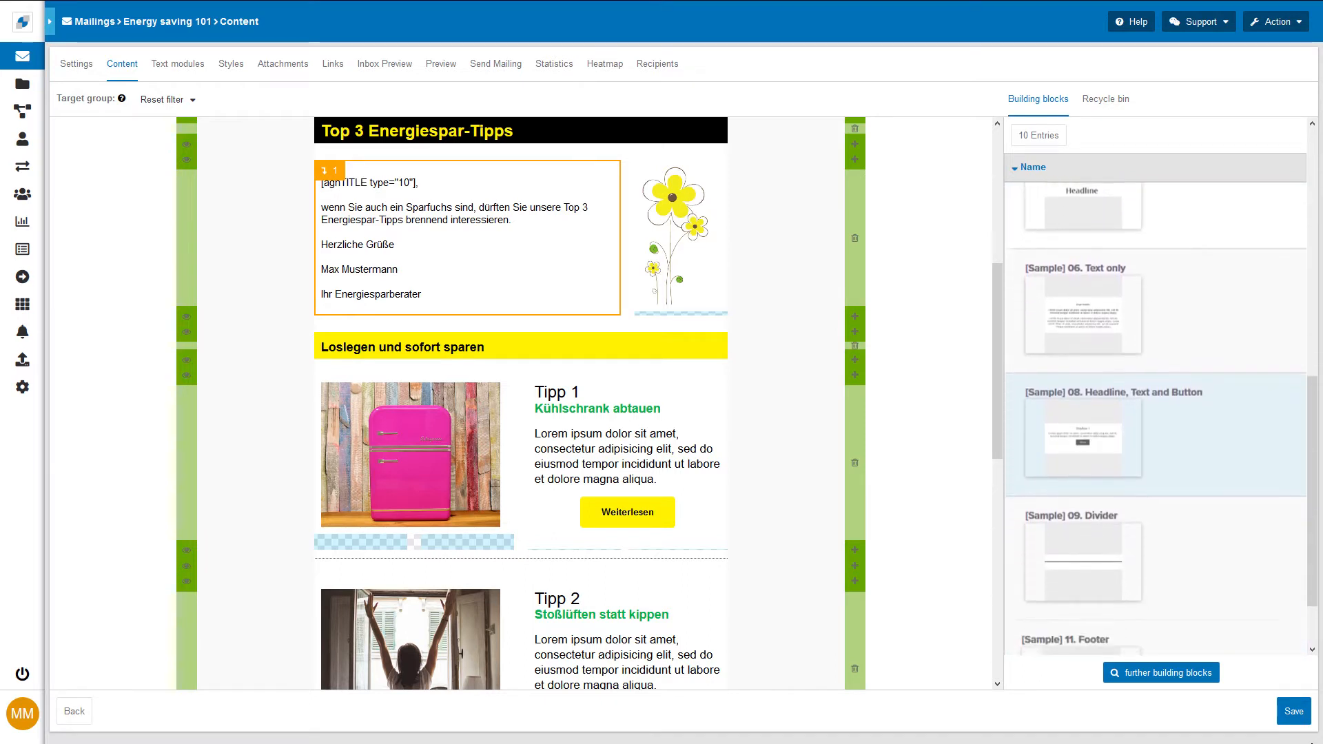
scroll(1156, 420, "down", 1)
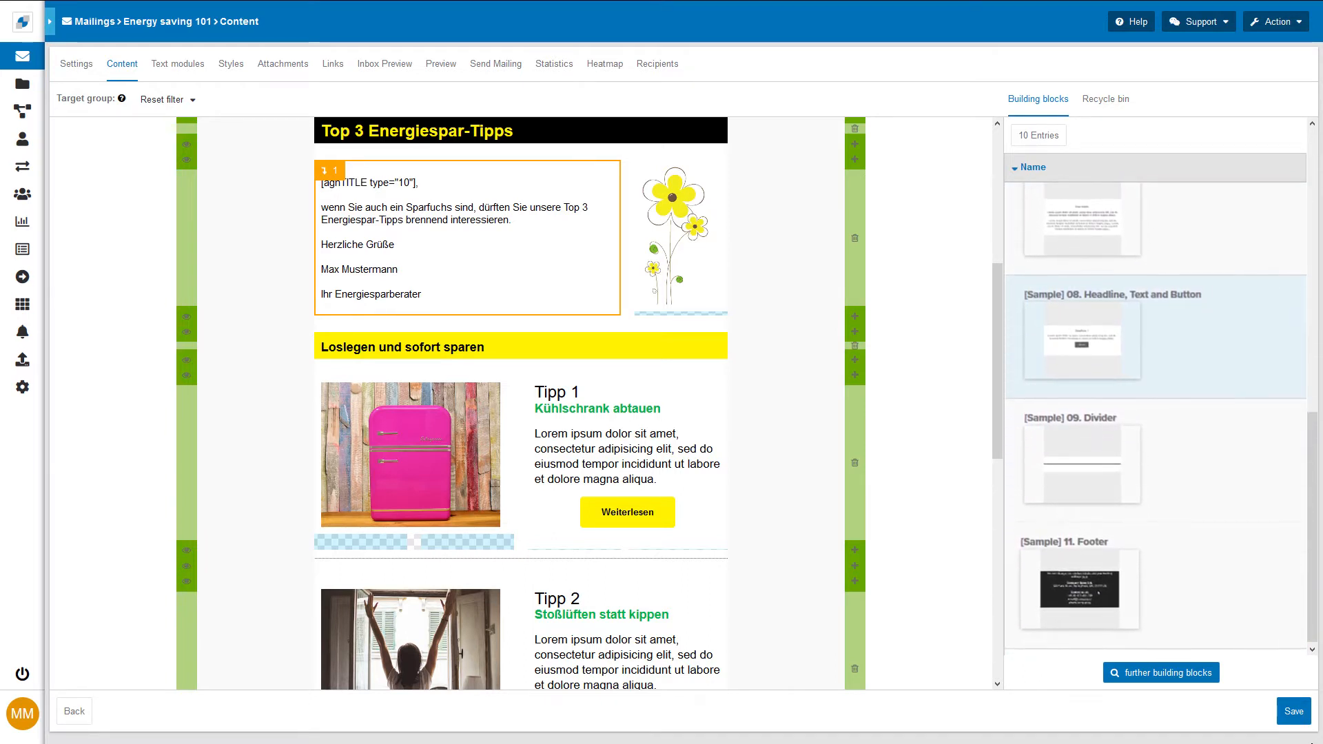
scroll(1156, 418, "up", 1)
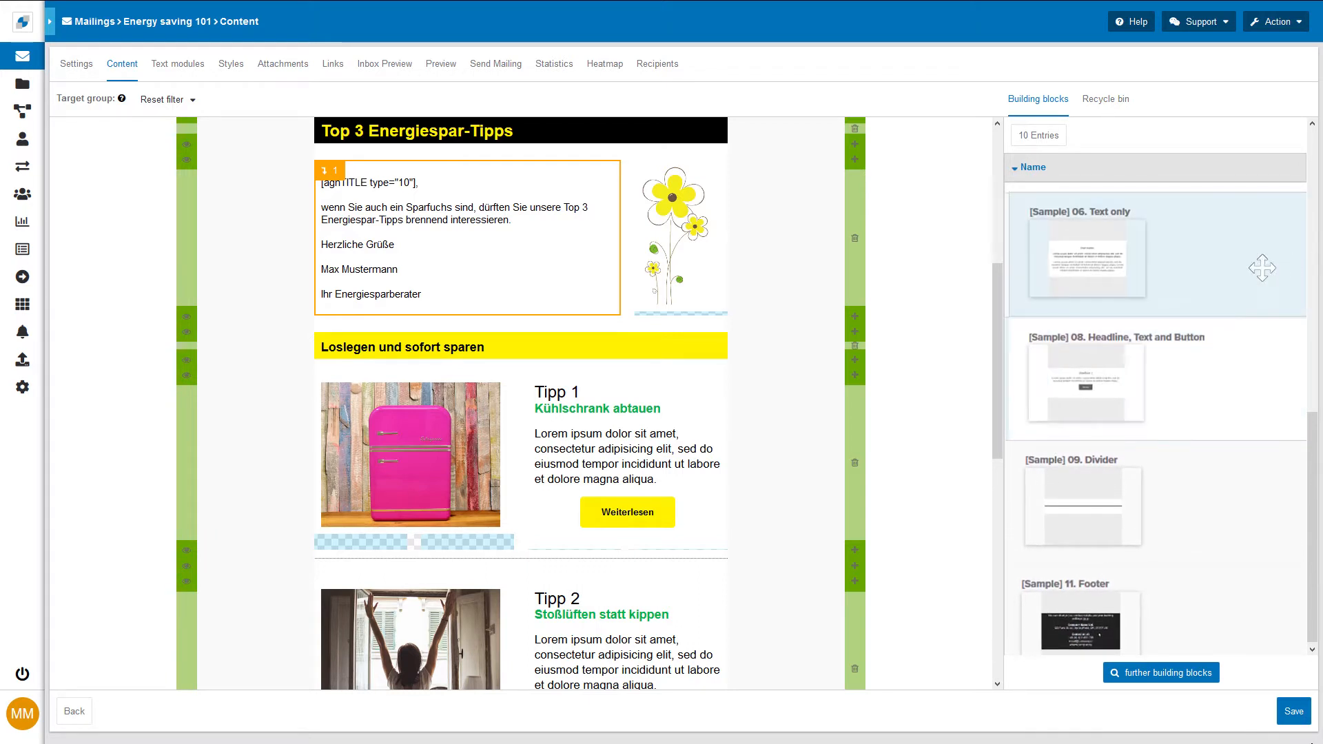
left_click_drag(1202, 272, 513, 279)
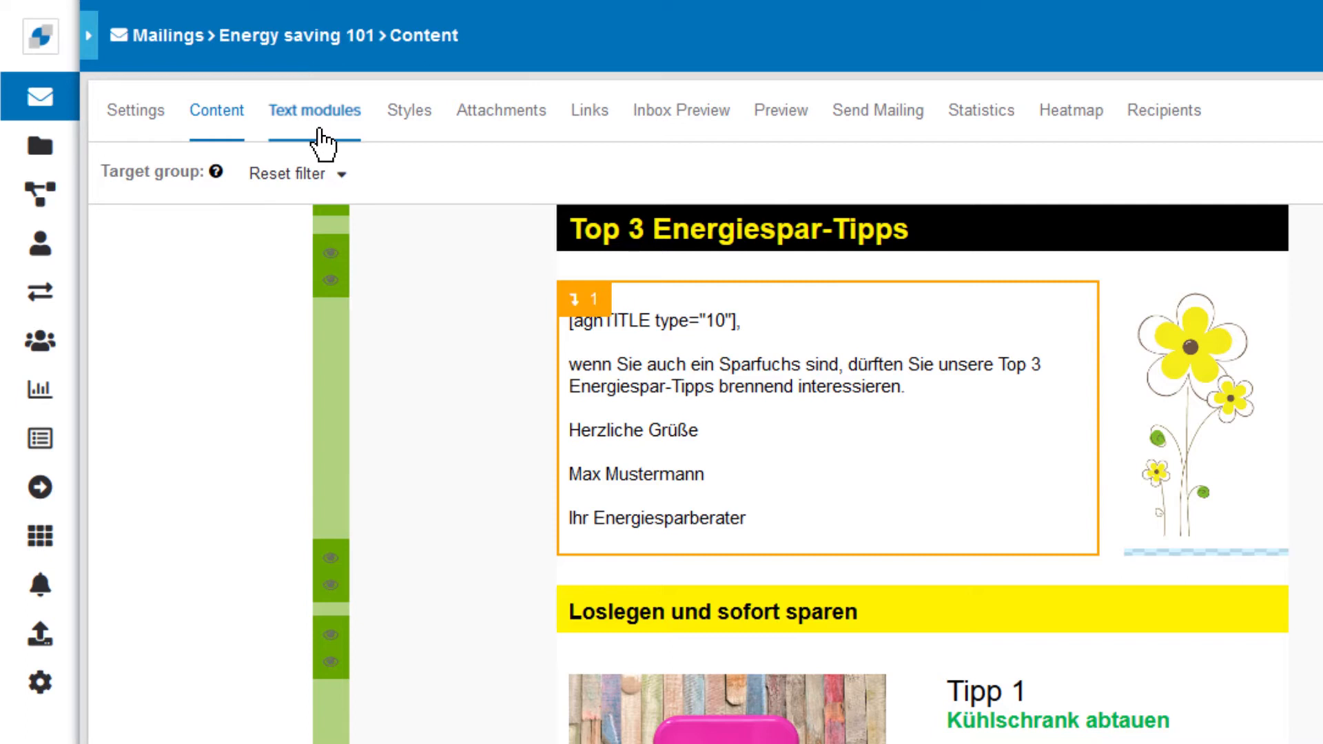
Step: Open the Pre-Header text module from the text modules list and save it
left_click(319, 132)
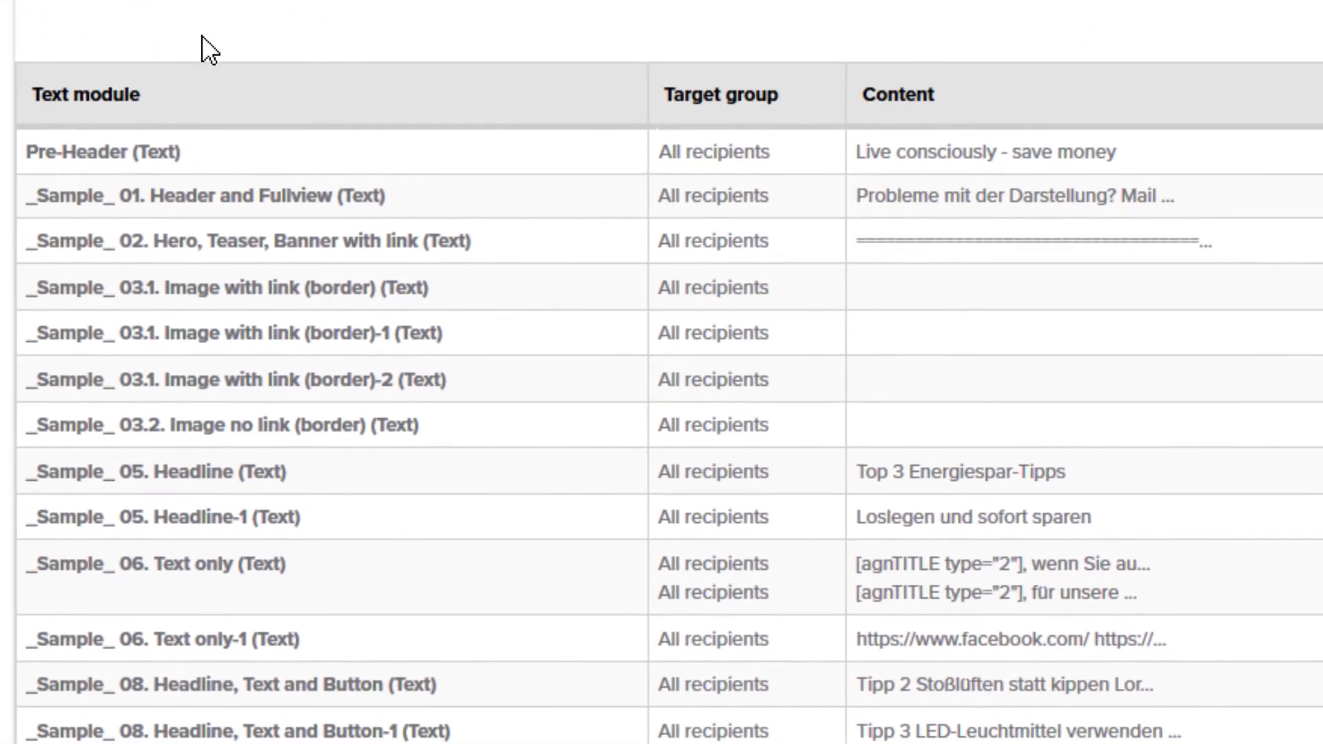
left_click(217, 149)
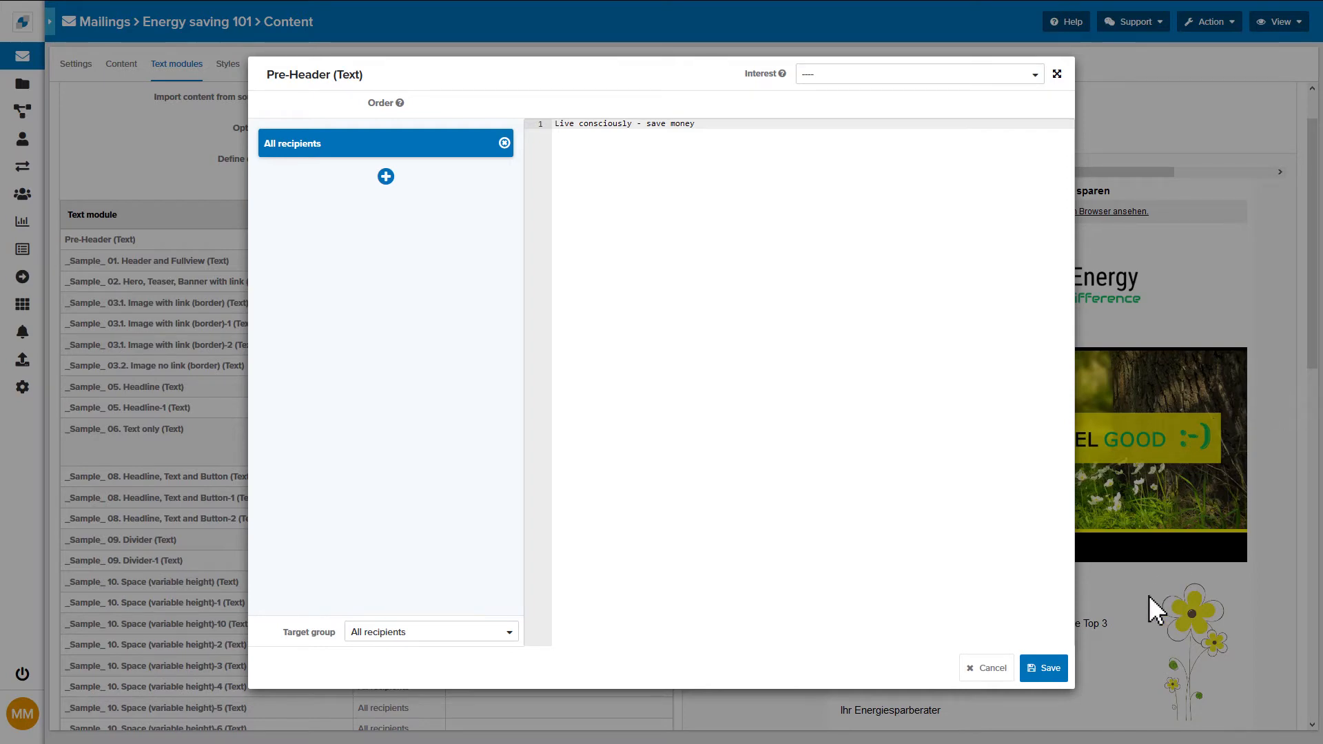
left_click(1061, 670)
Step: Switch the mailing preview to the text format and refresh it
left_click(1272, 106)
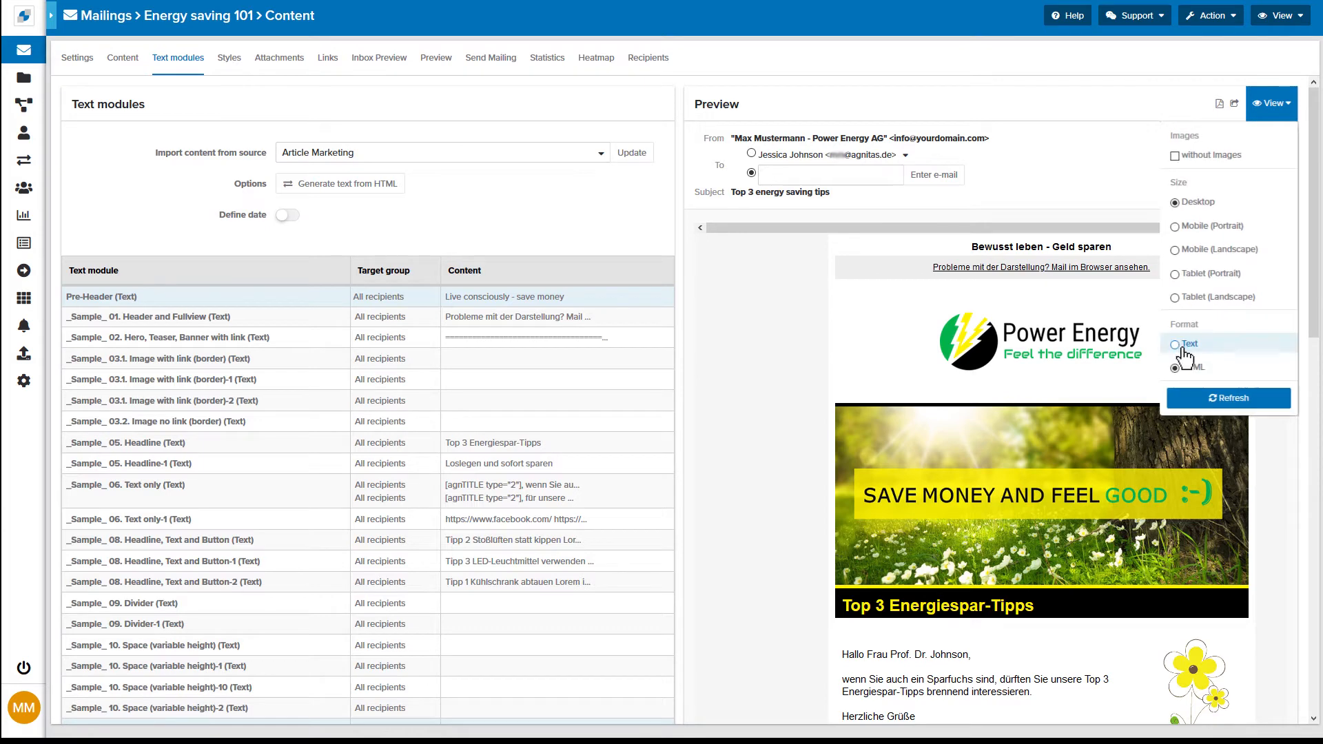
left_click(1181, 349)
left_click(1182, 399)
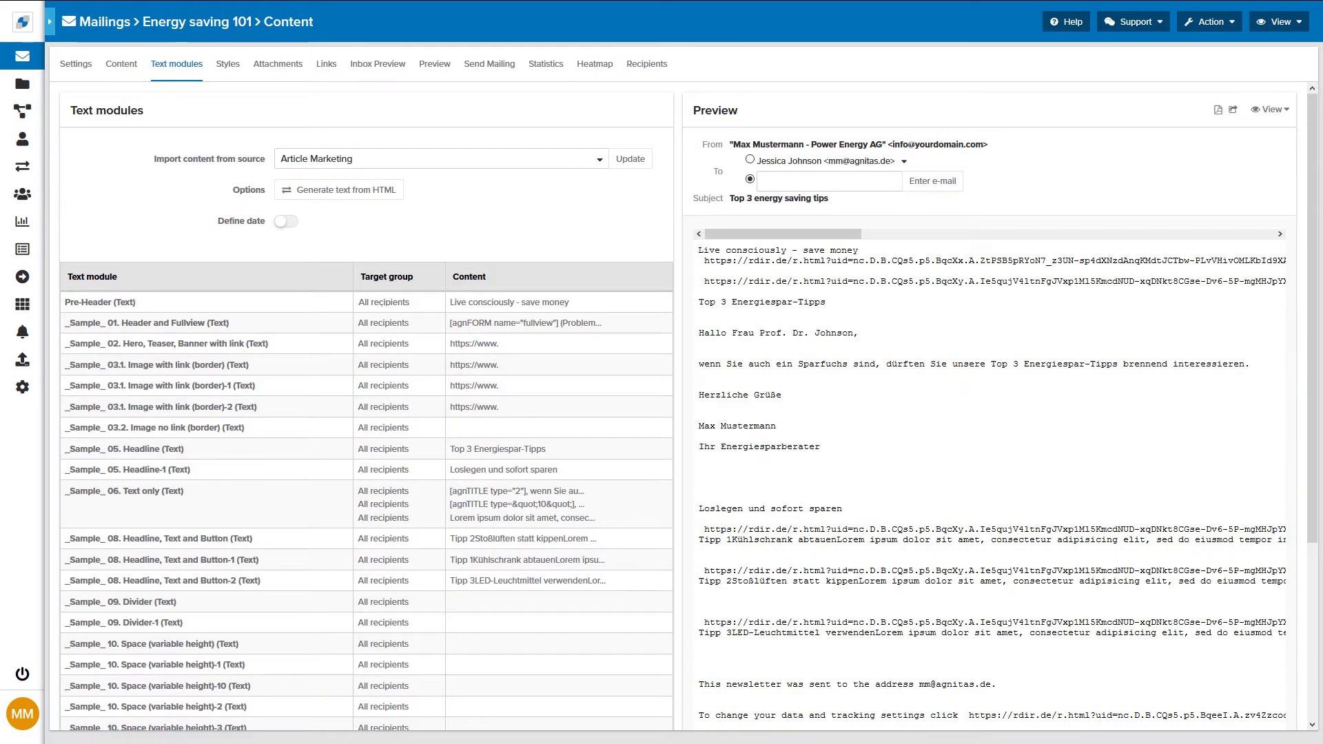
Step: Set the mailing's background colour to #00b24b in the styles and save
left_click(229, 64)
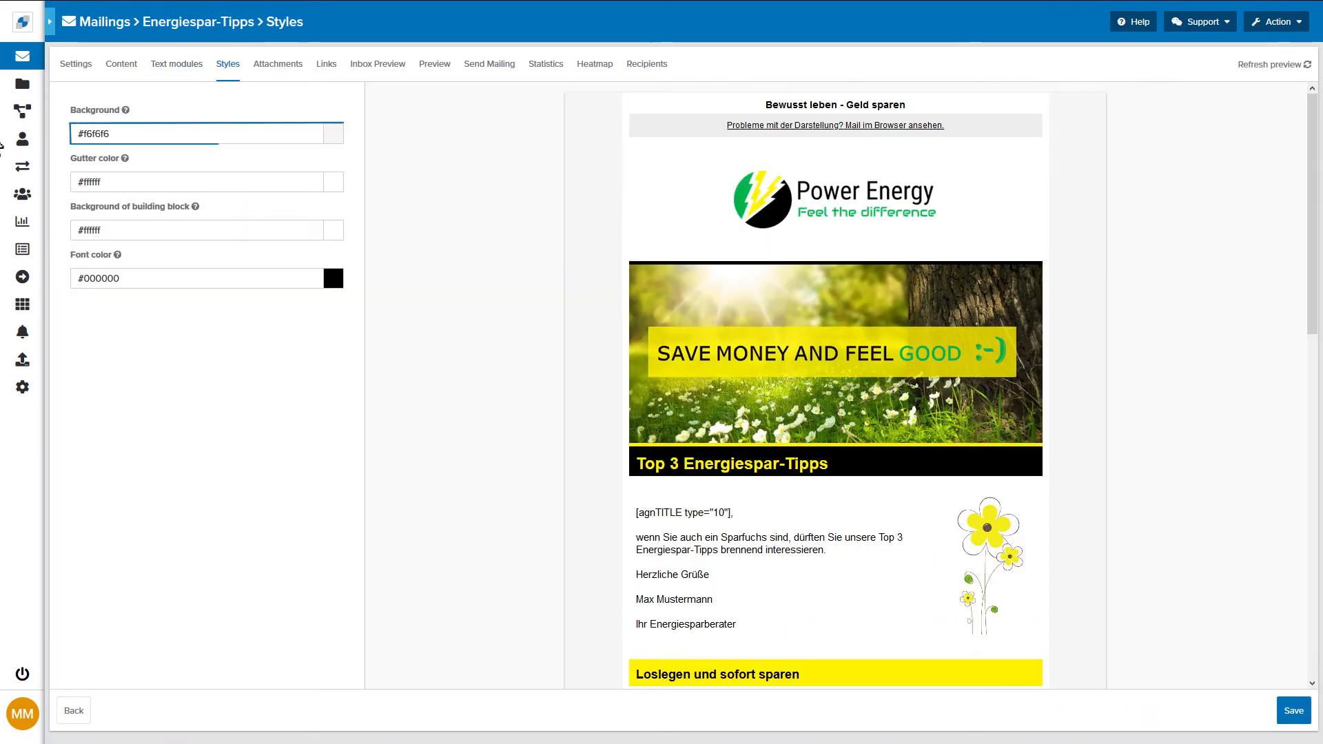
left_click_drag(112, 134, 79, 133)
key("BackSpace")
type("#00b24b")
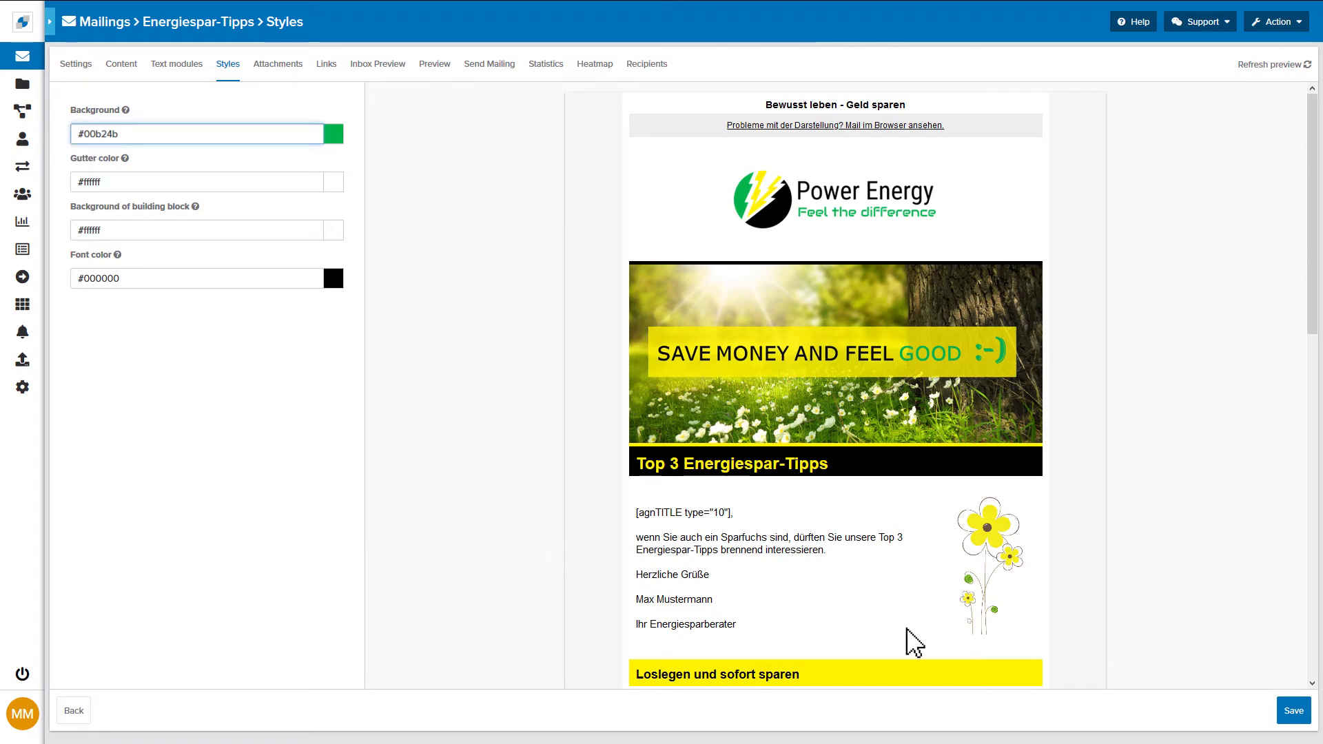
left_click(1286, 711)
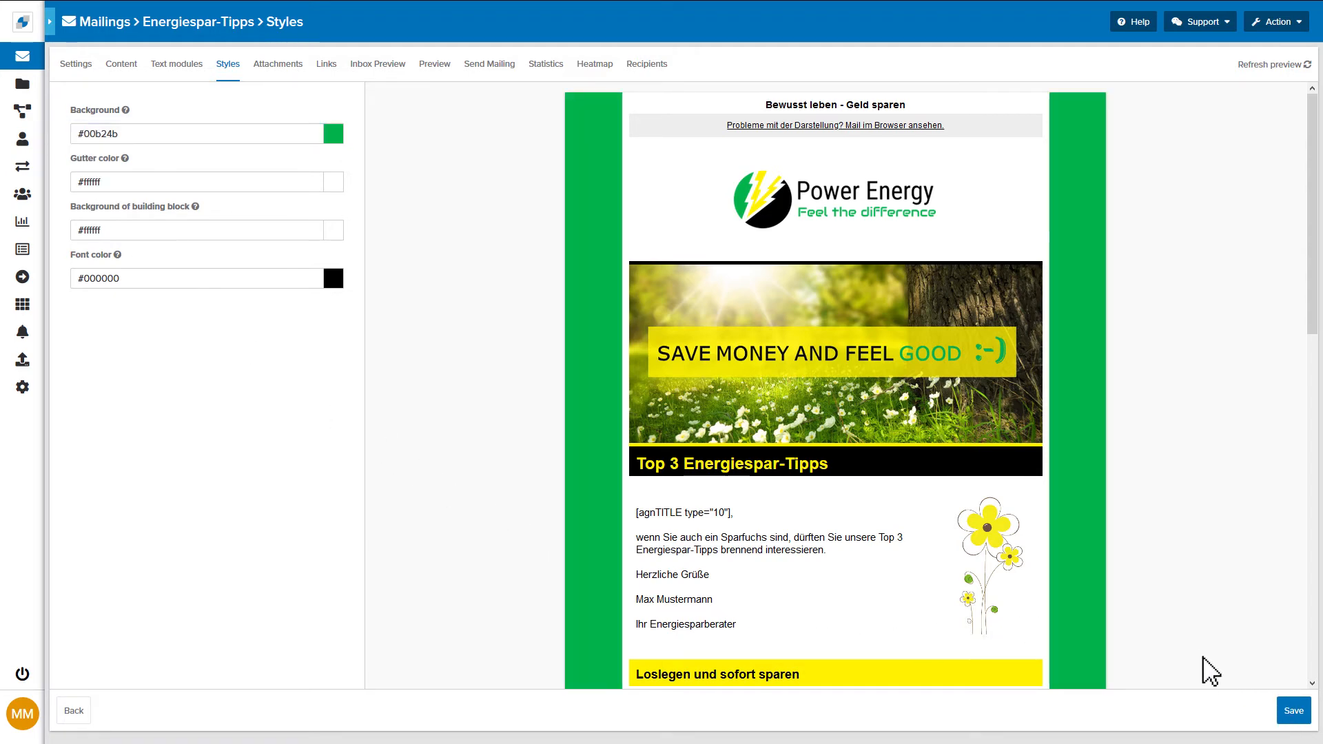
Step: Browse the mailing's Attachments, Links and Inbox Preview pages
left_click(277, 64)
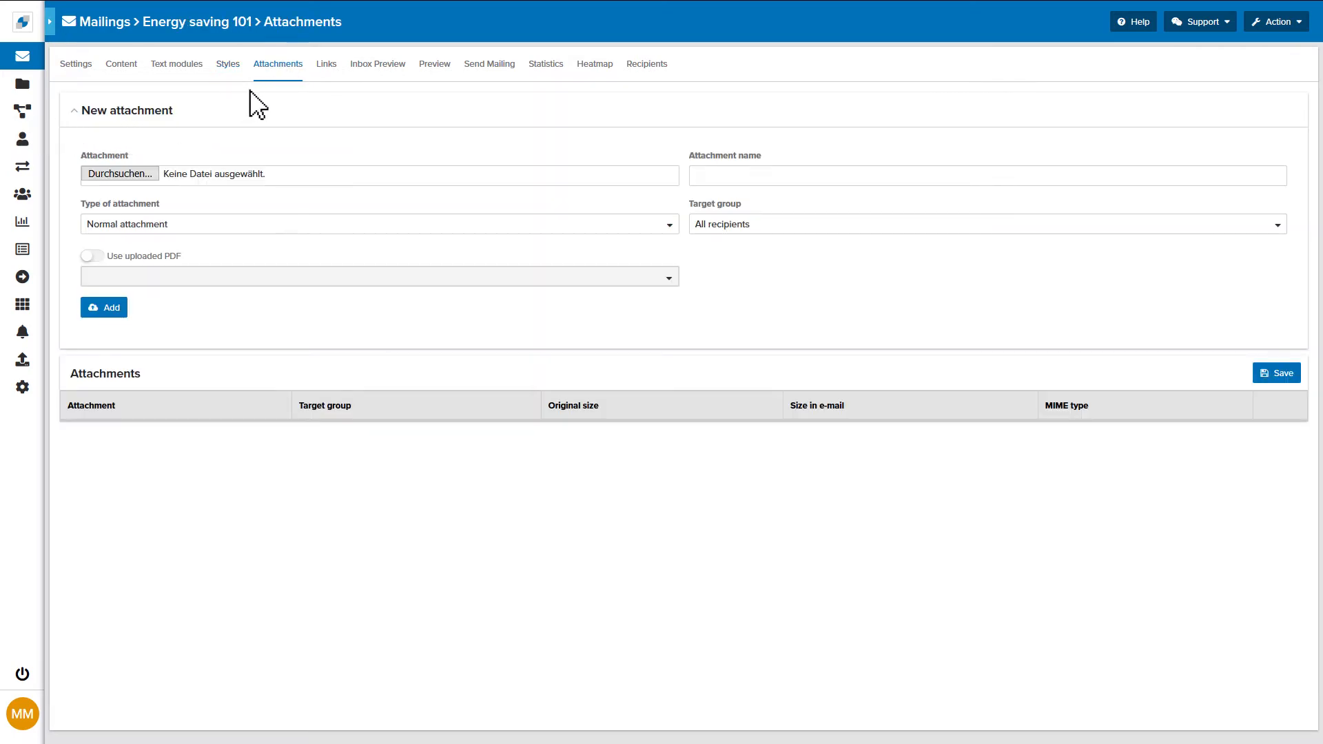
left_click(326, 66)
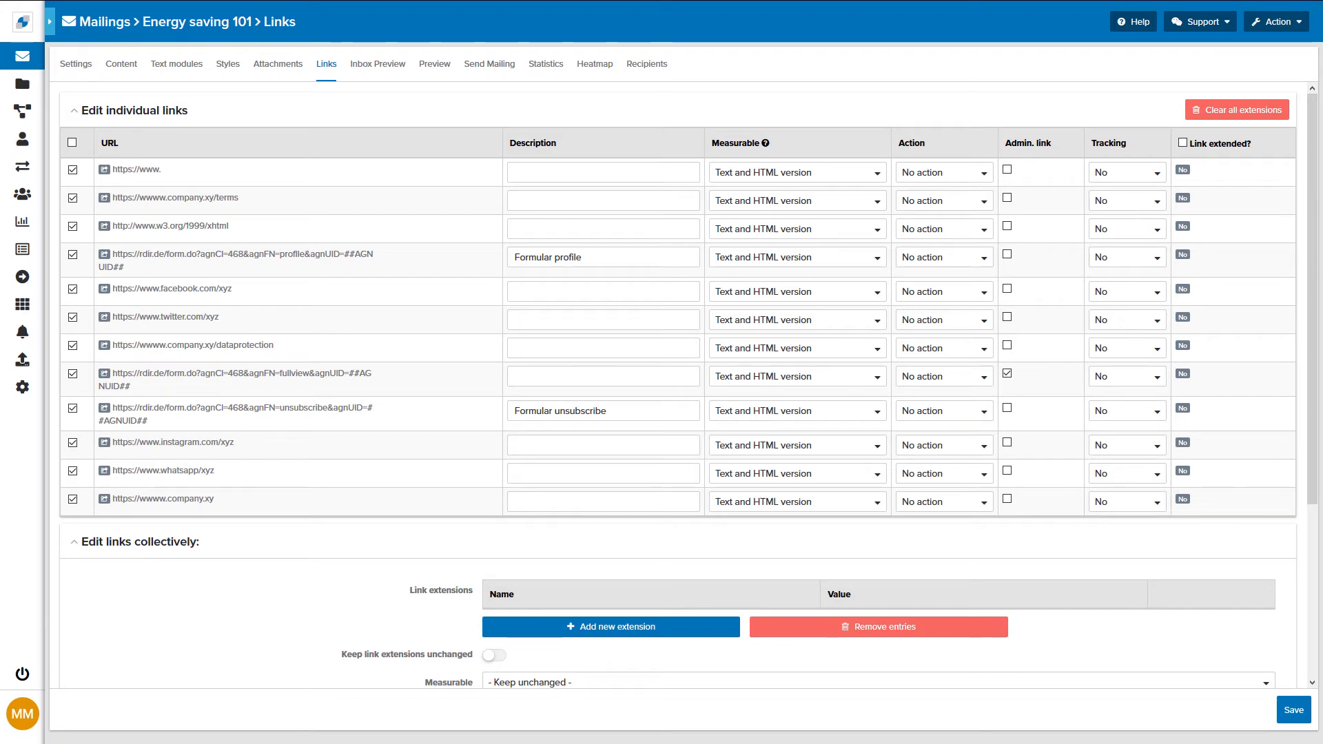
left_click(357, 73)
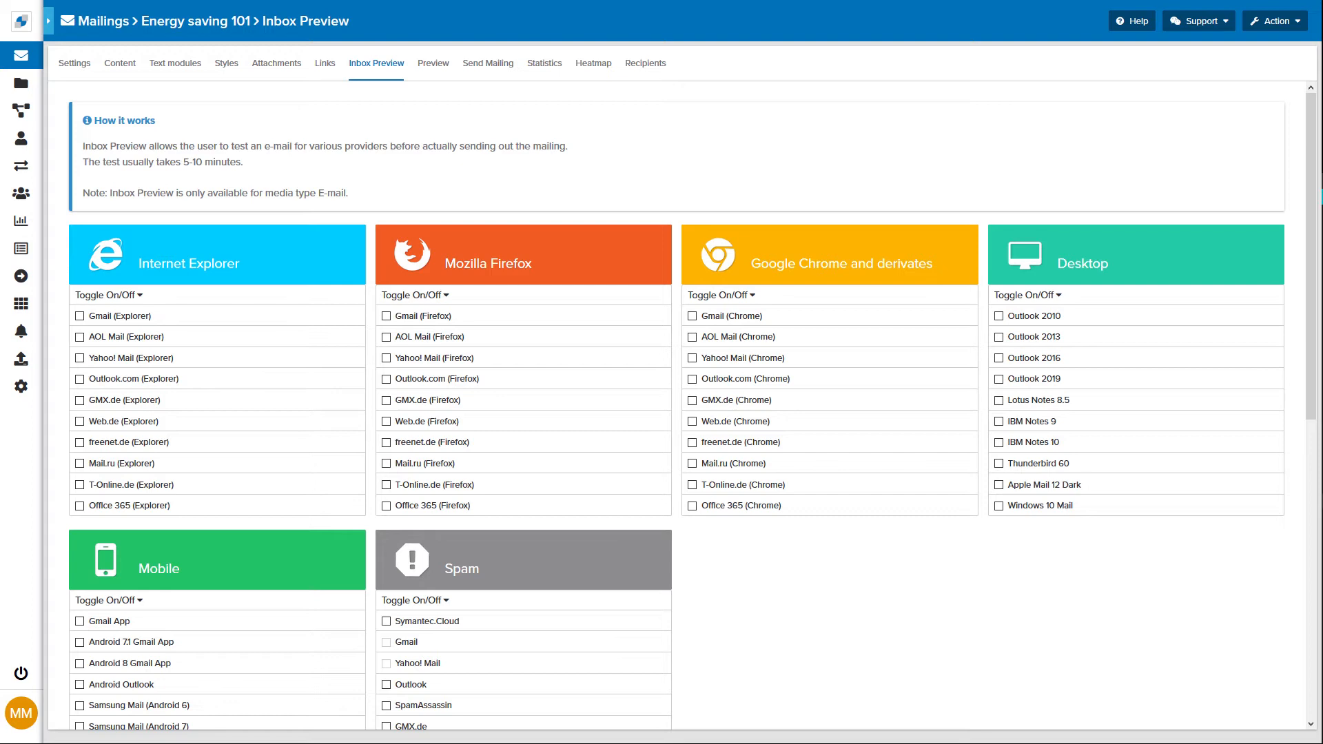
Step: Preview the mailing with the second test recipient selected as addressee
left_click(433, 65)
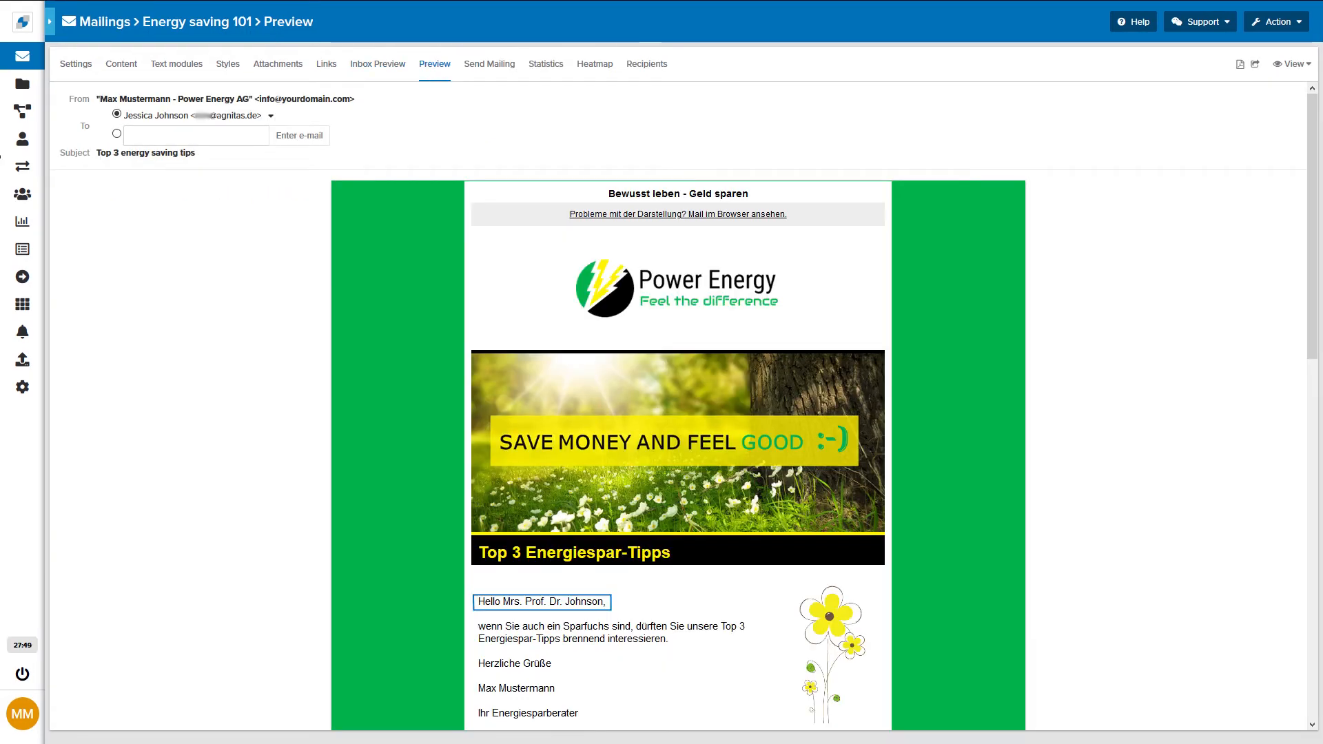
left_click(157, 118)
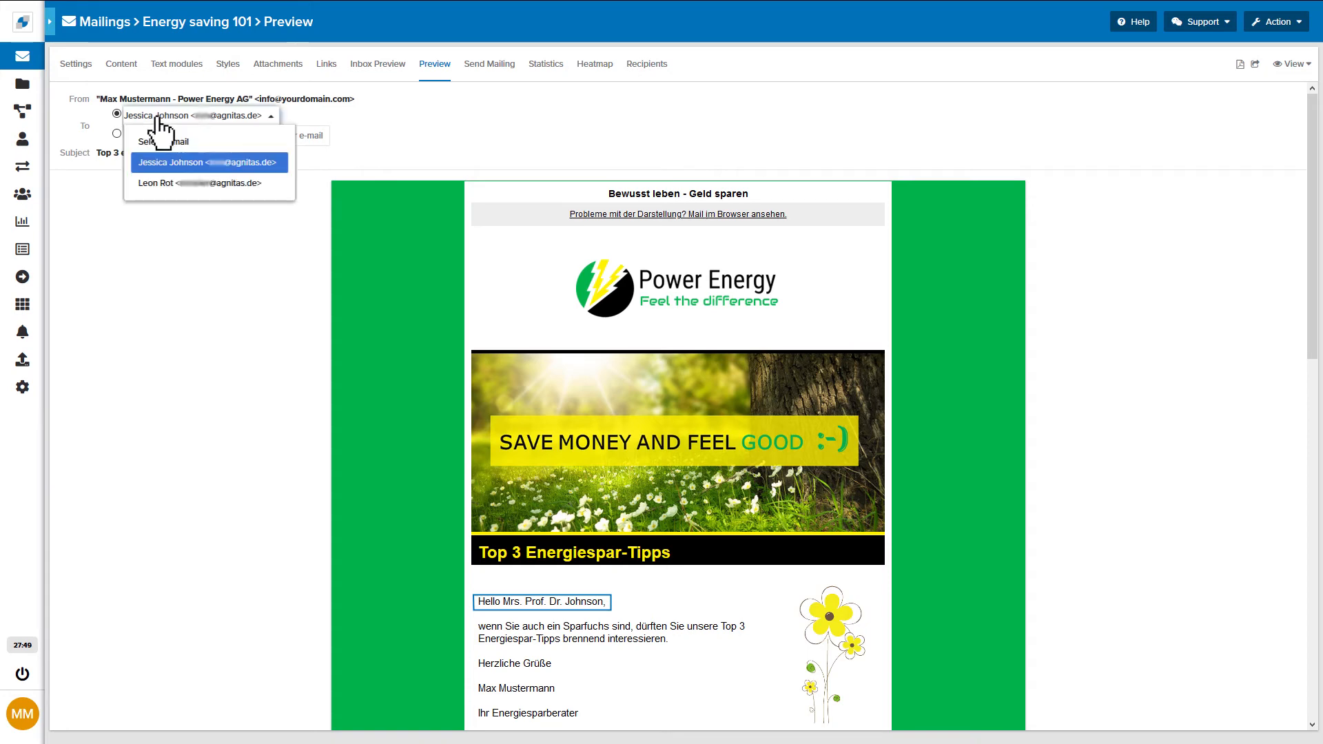
left_click(173, 183)
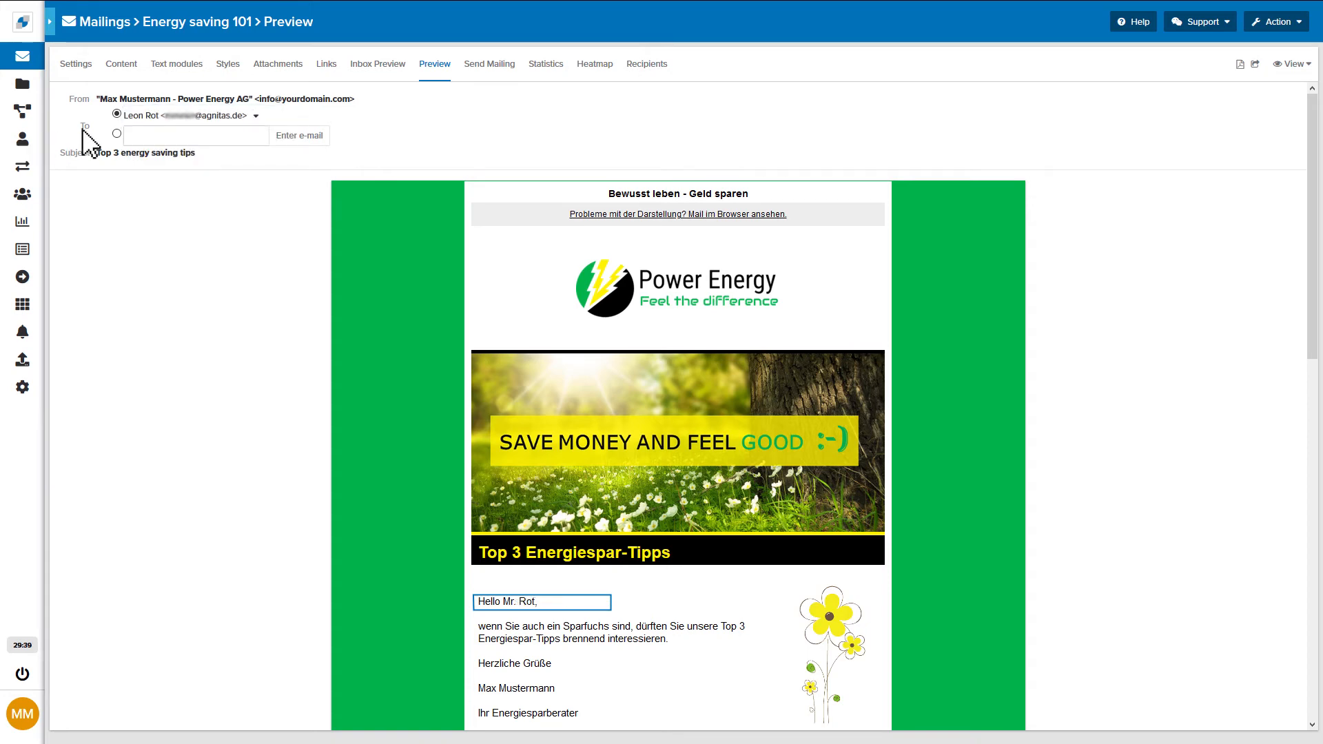
Step: Send a test mailing from the send mailing page
left_click(478, 86)
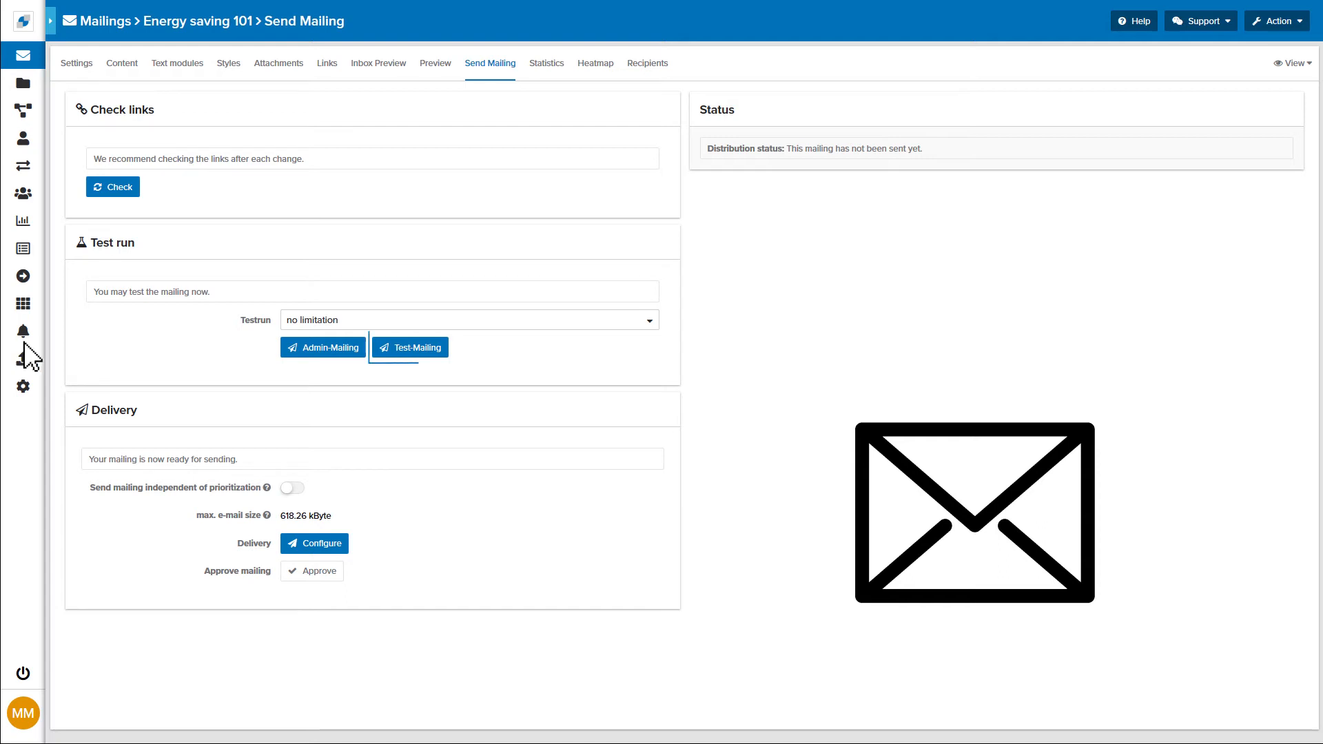
left_click(392, 358)
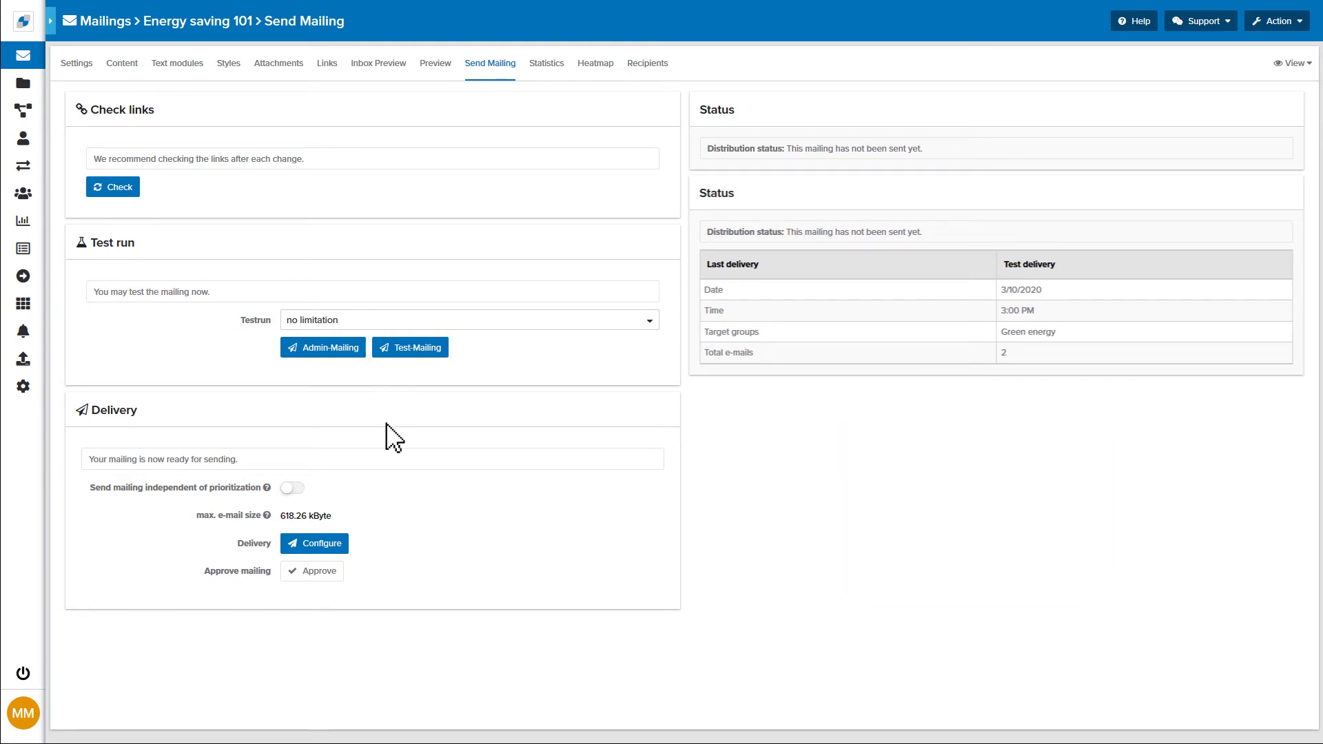
Step: Schedule the mailing's delivery for 14.08.2020 at 10:00 and confirm sending
left_click(338, 547)
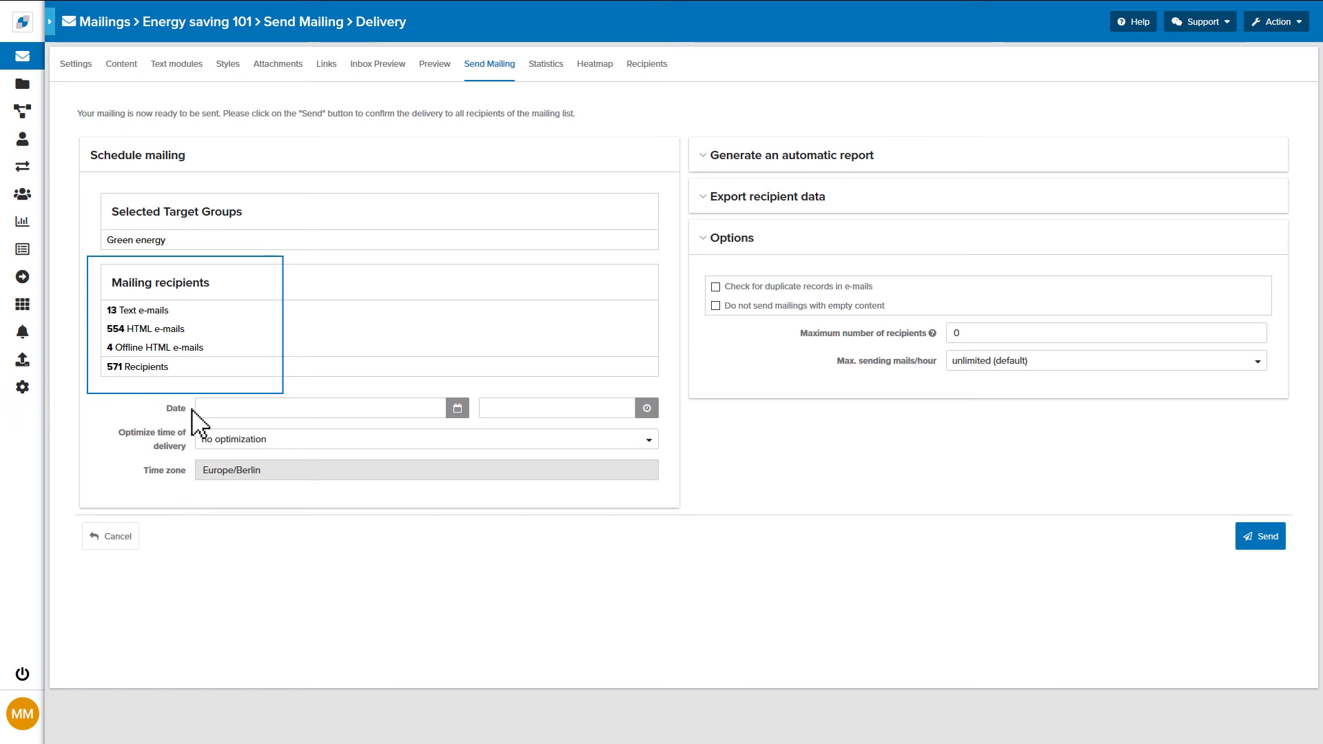
left_click(249, 408)
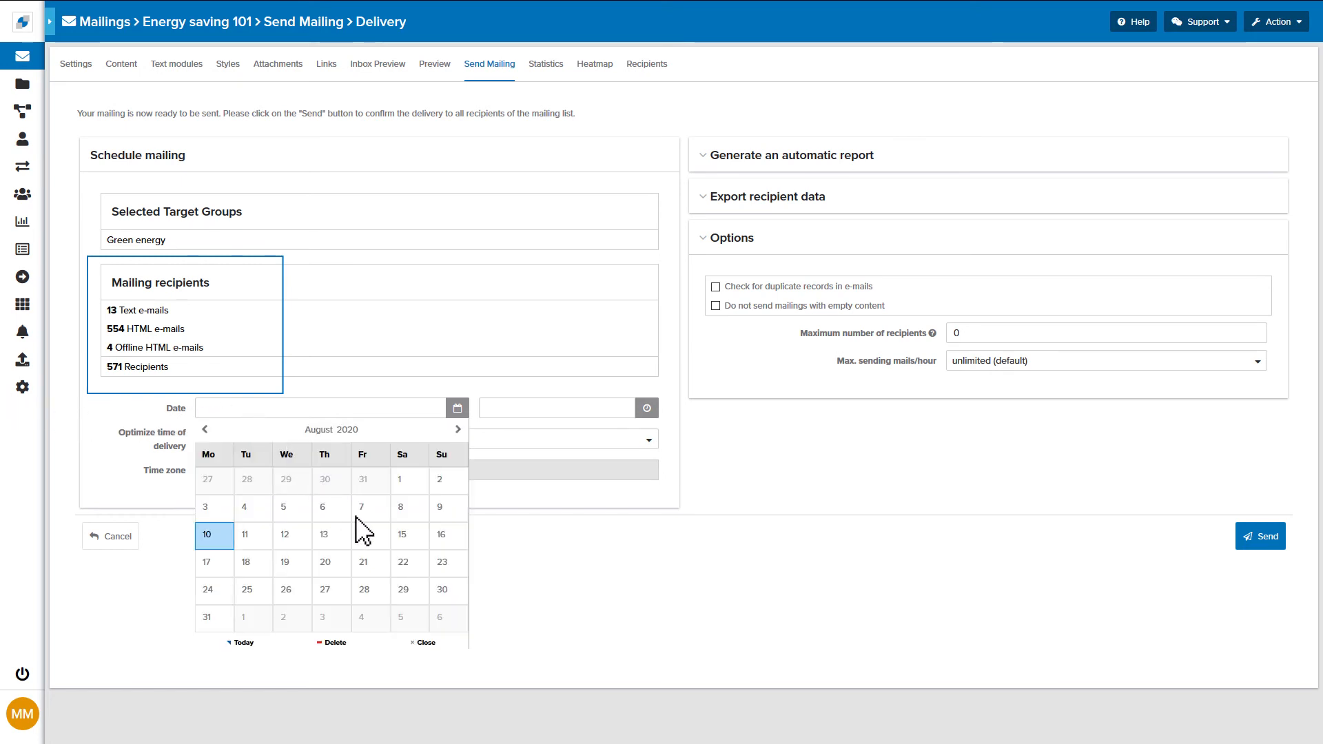
left_click(374, 536)
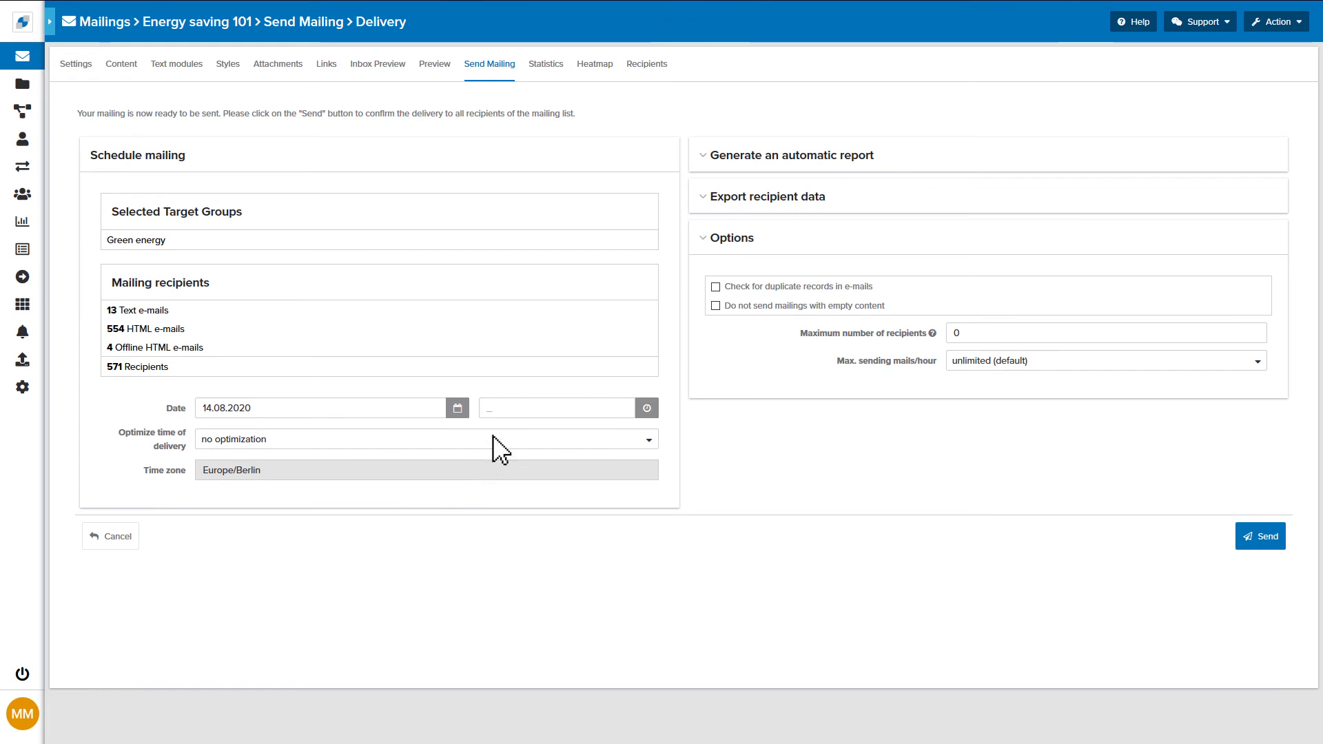
left_click(516, 408)
type("10:00")
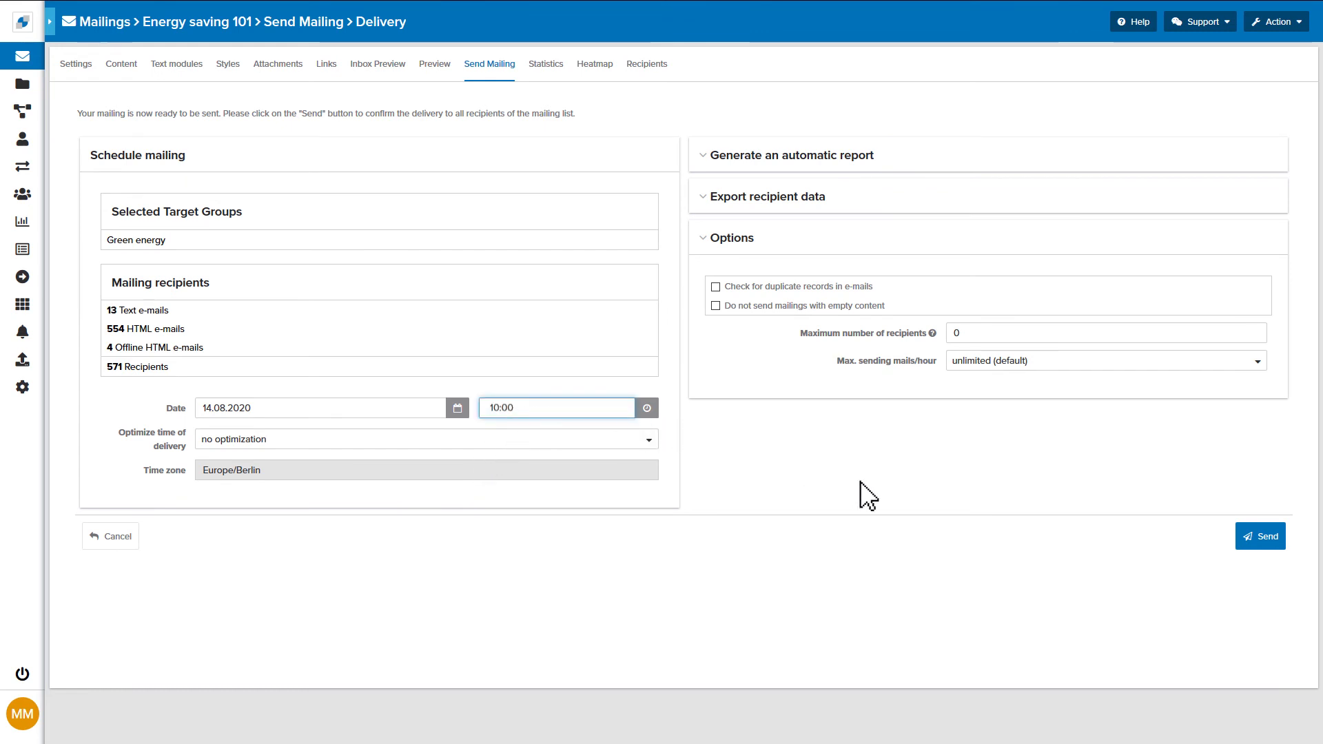
left_click(1244, 544)
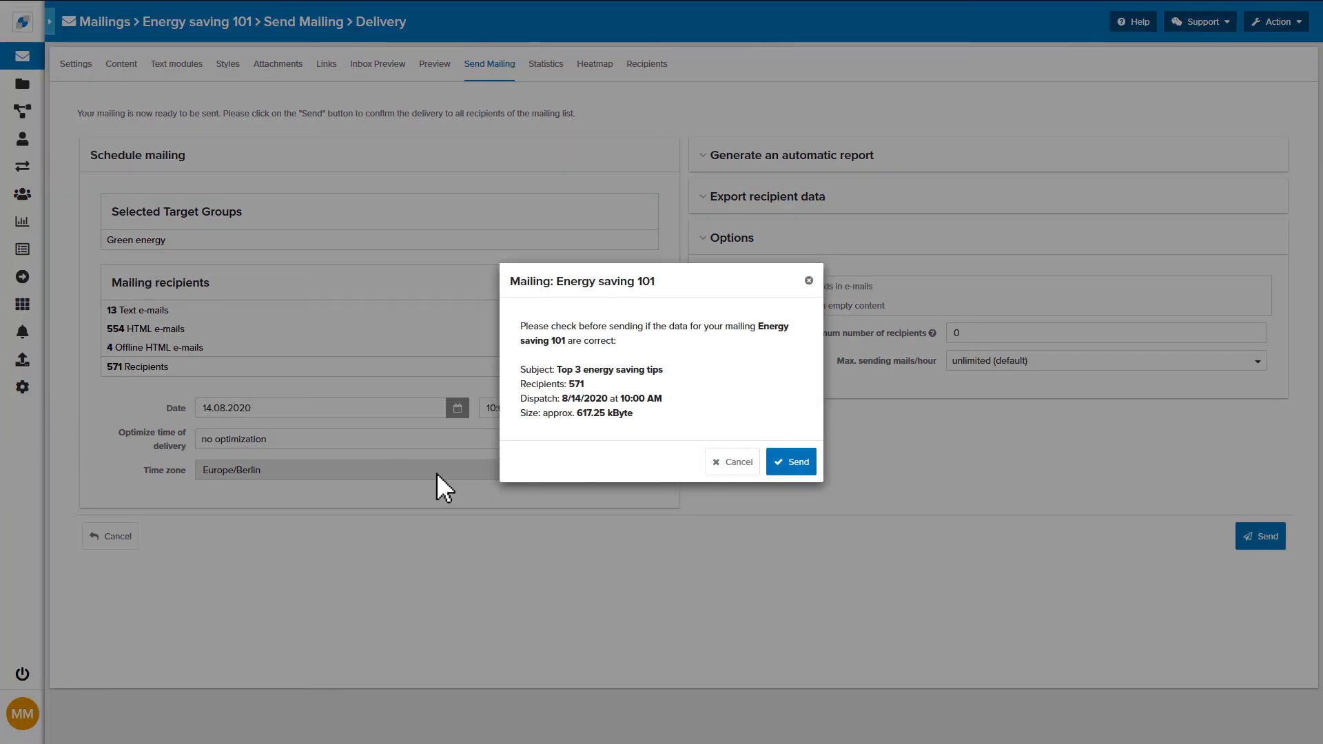
left_click(776, 463)
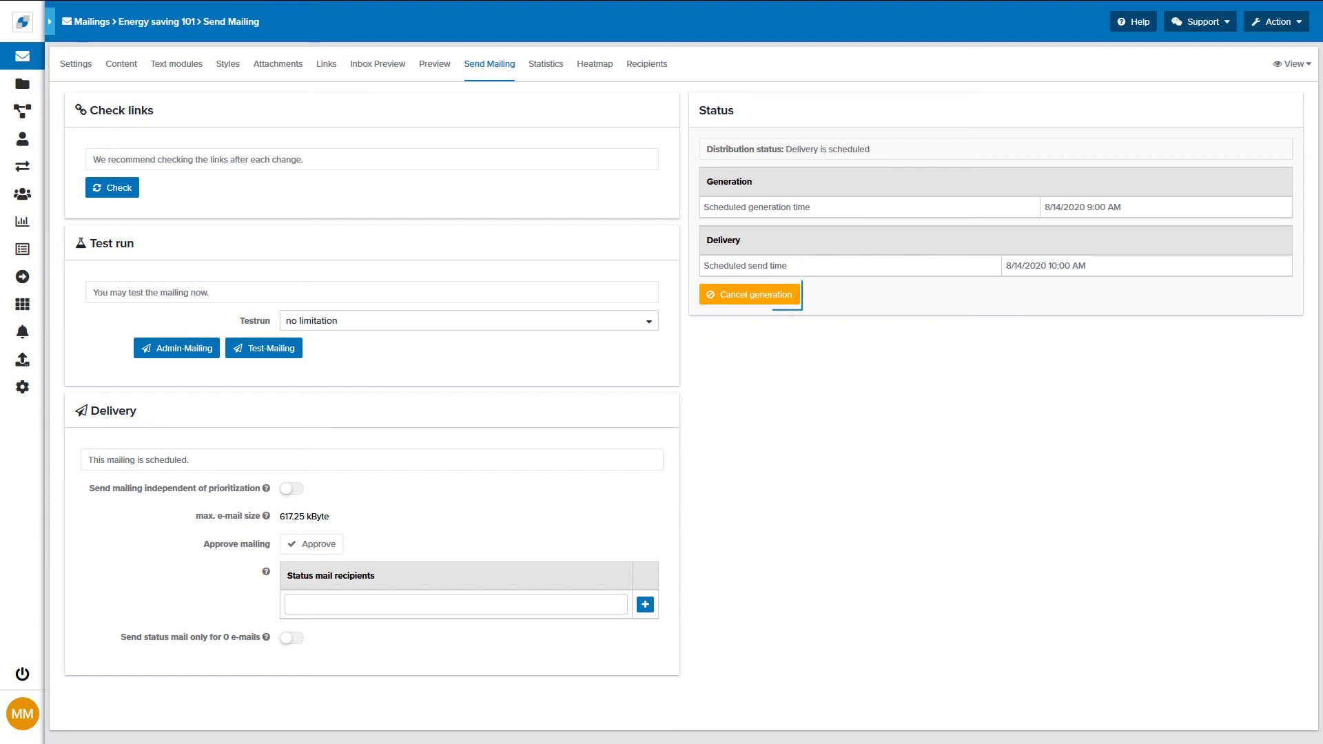